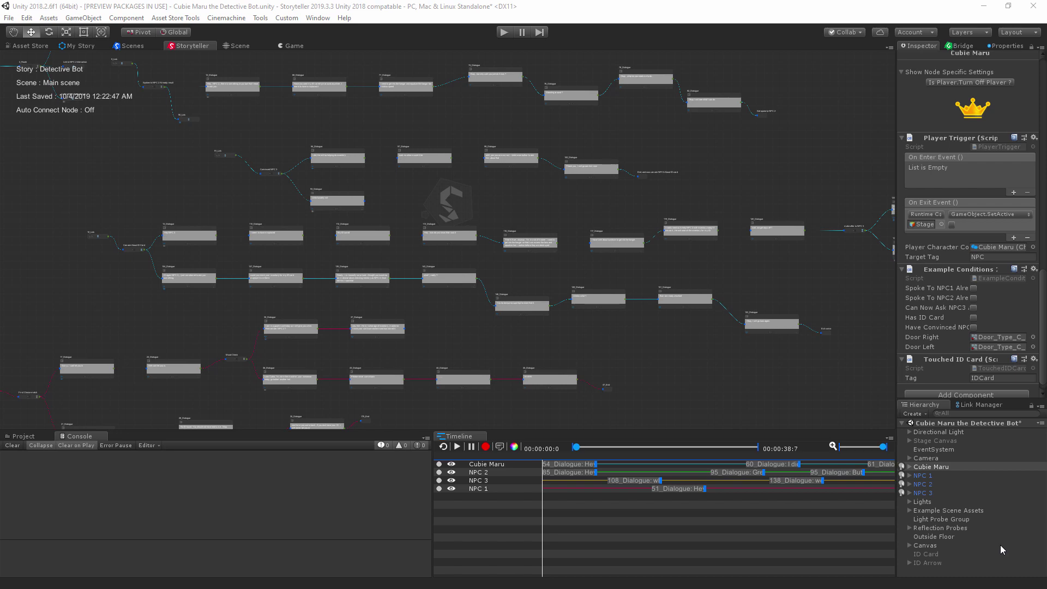
Play-test the scene, walk the red robot forward to the NPC near the stairs, and stop play mode.
{"action": "left_click", "coordinate": [506, 32]}
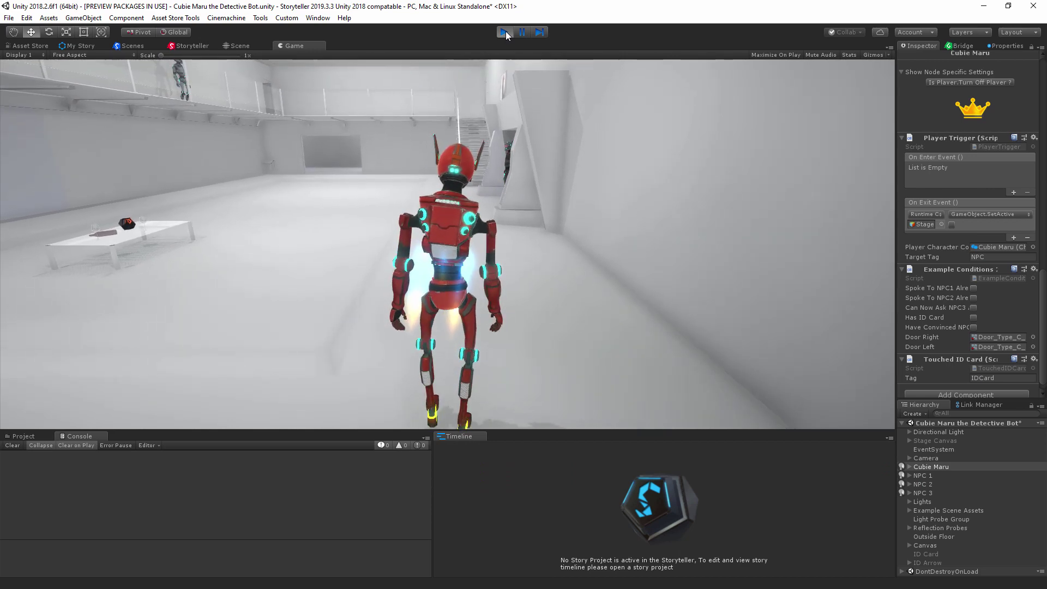
{"action": "key", "text": "w"}
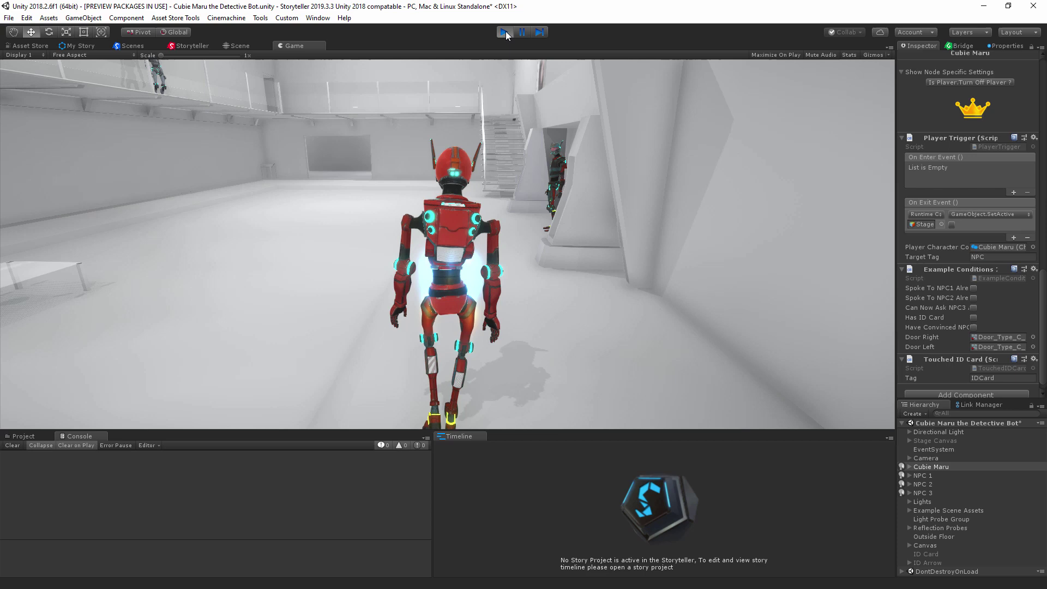
{"action": "key", "text": "w"}
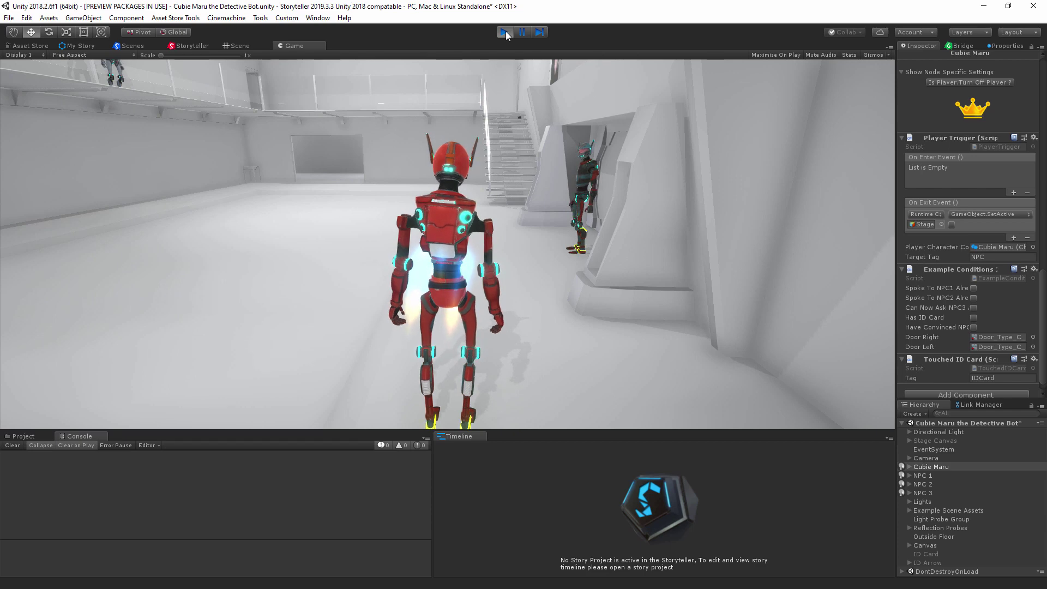
{"action": "key", "text": "w"}
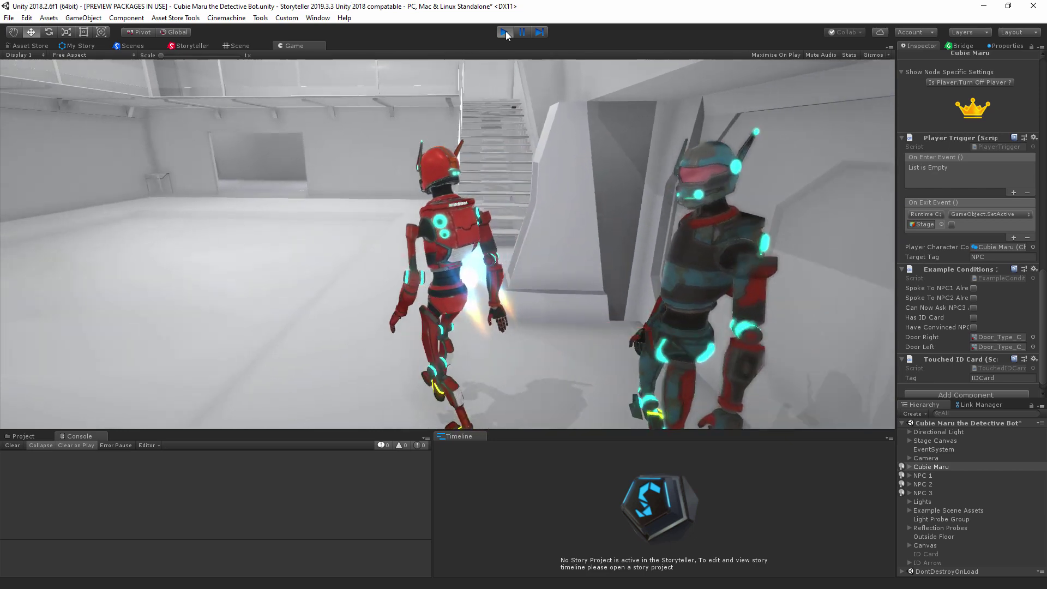
{"action": "left_click", "coordinate": [505, 33]}
Open the project browser from the Storyteller canvas, resize its story list between names-only and cover views, and close it.
{"action": "left_click", "coordinate": [189, 46]}
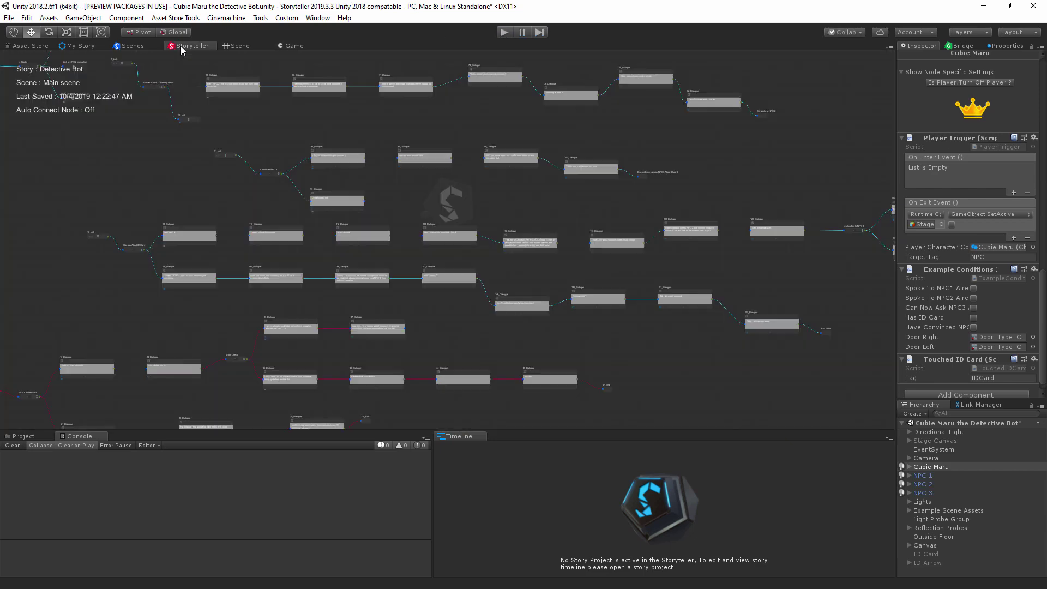
{"action": "left_click_drag", "start_coordinate": [332, 182], "coordinate": [451, 171]}
{"action": "scroll", "coordinate": [417, 227], "scroll_direction": "down", "scroll_amount": 1}
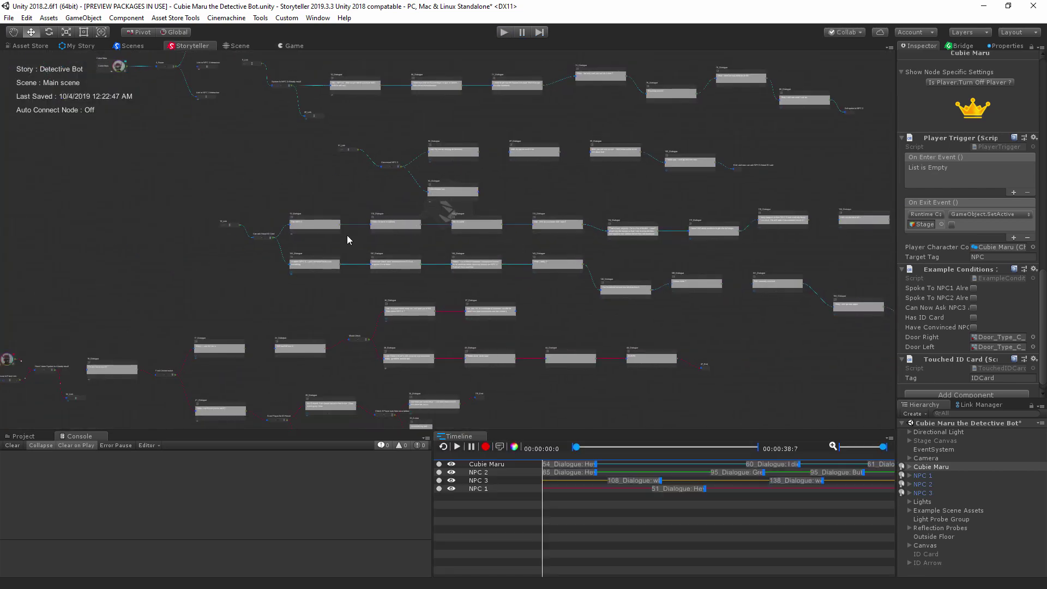
{"action": "left_click_drag", "start_coordinate": [357, 204], "coordinate": [466, 198]}
{"action": "right_click", "coordinate": [342, 146]}
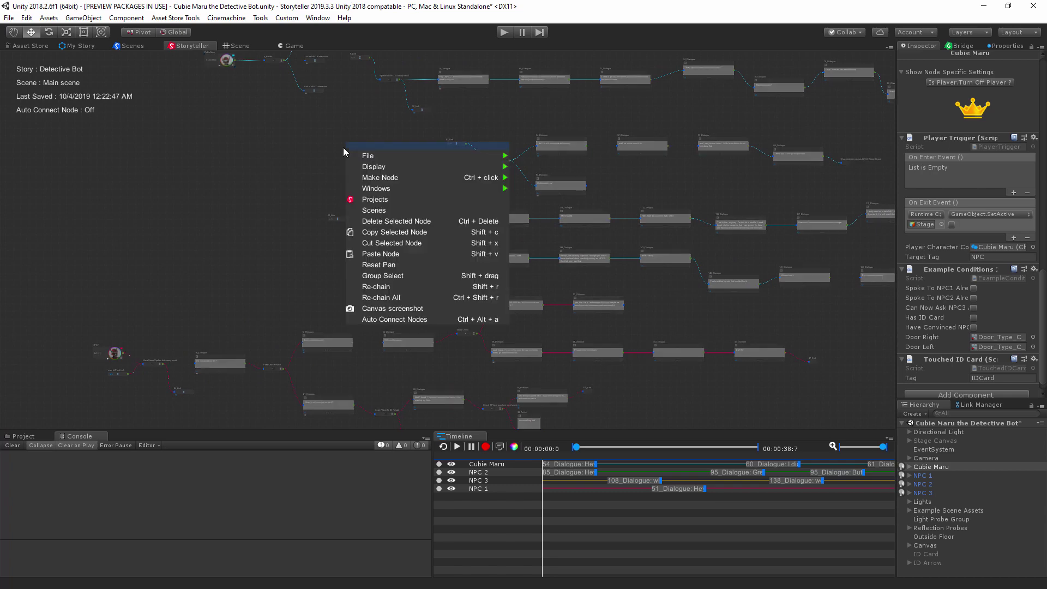
{"action": "left_click", "coordinate": [396, 203]}
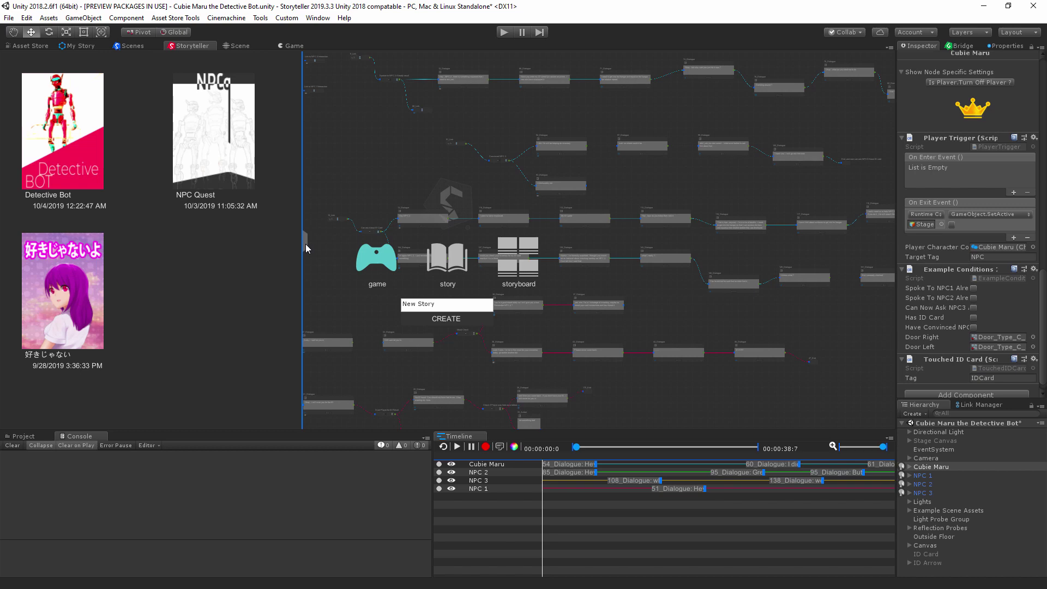
{"action": "left_click_drag", "start_coordinate": [307, 248], "coordinate": [42, 241]}
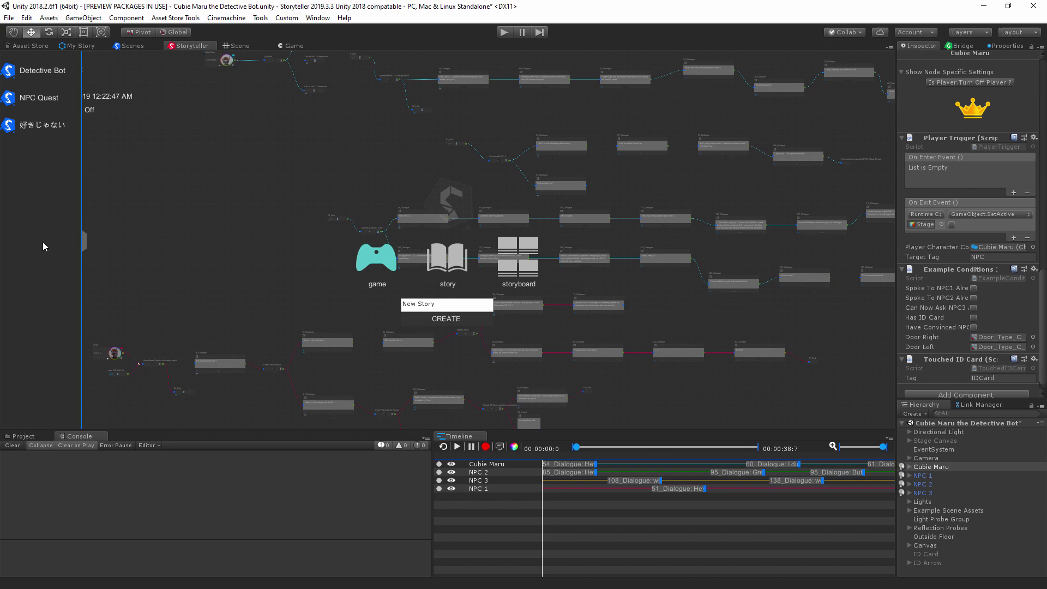
{"action": "left_click_drag", "start_coordinate": [85, 247], "coordinate": [327, 247]}
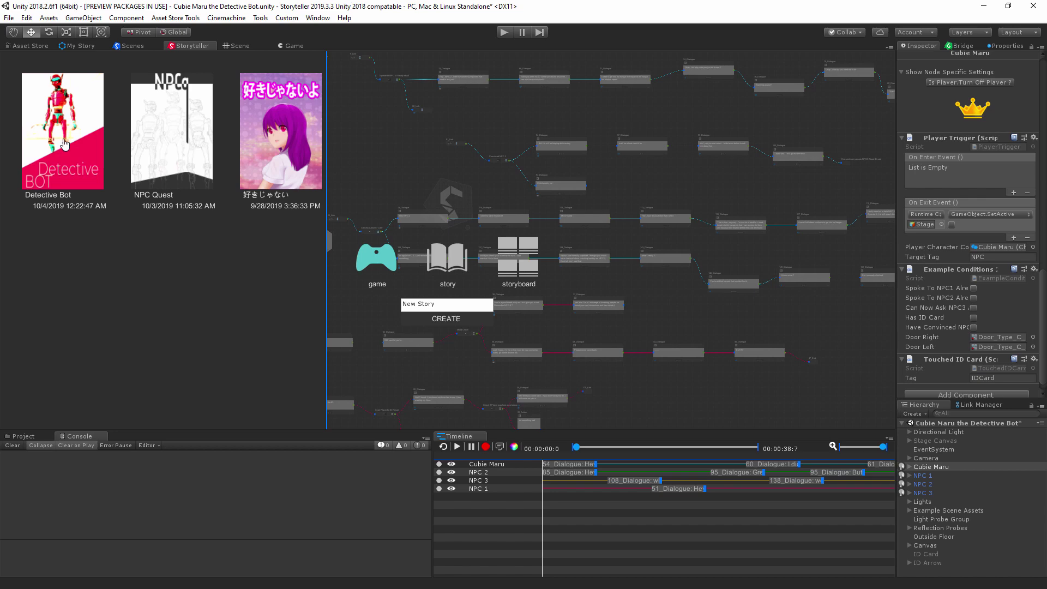
{"action": "left_click_drag", "start_coordinate": [330, 247], "coordinate": [207, 247]}
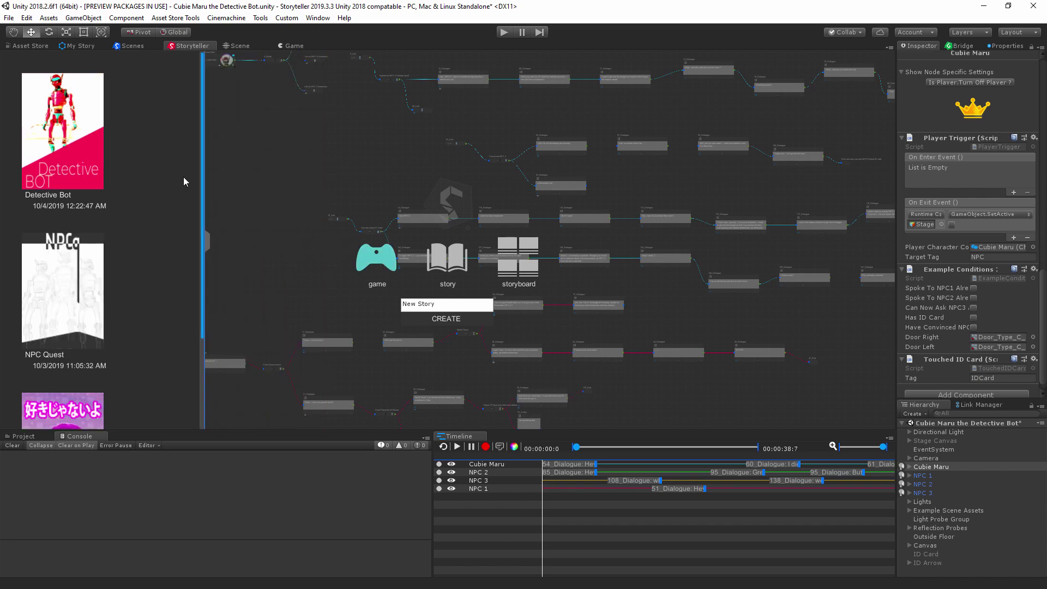
{"action": "left_click", "coordinate": [359, 187]}
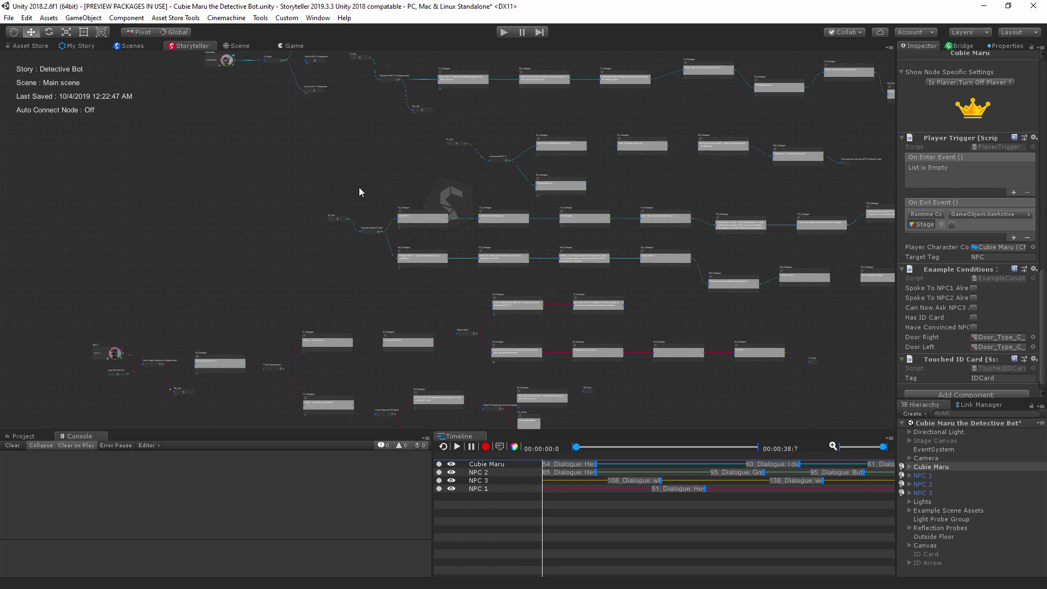
Review the Detective Bot story overview and look through the Storyteller project browser again with a wider story list.
{"action": "left_click", "coordinate": [88, 46]}
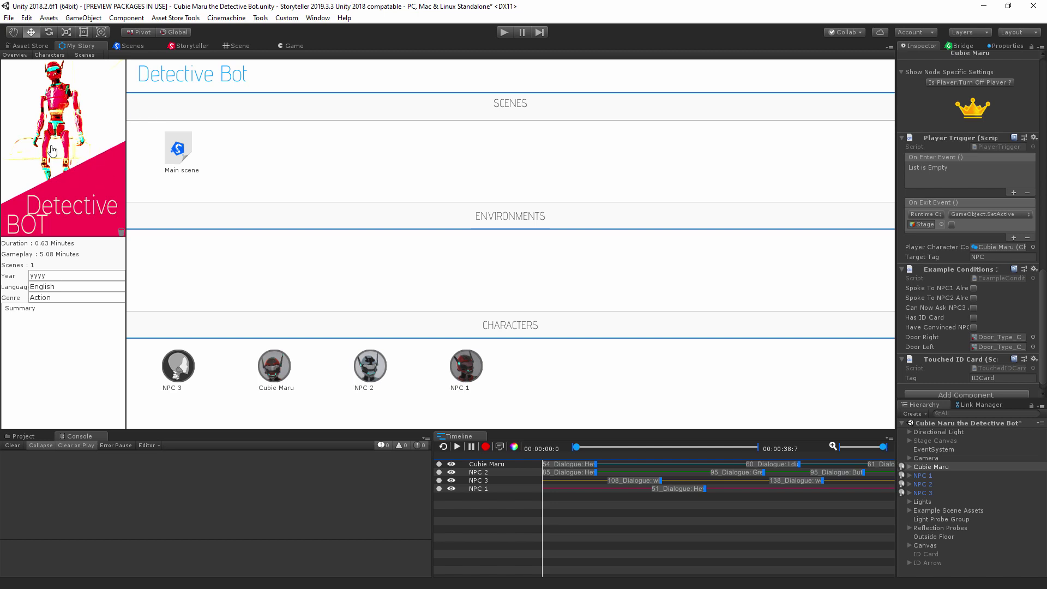
{"action": "left_click", "coordinate": [192, 46]}
{"action": "right_click", "coordinate": [265, 138]}
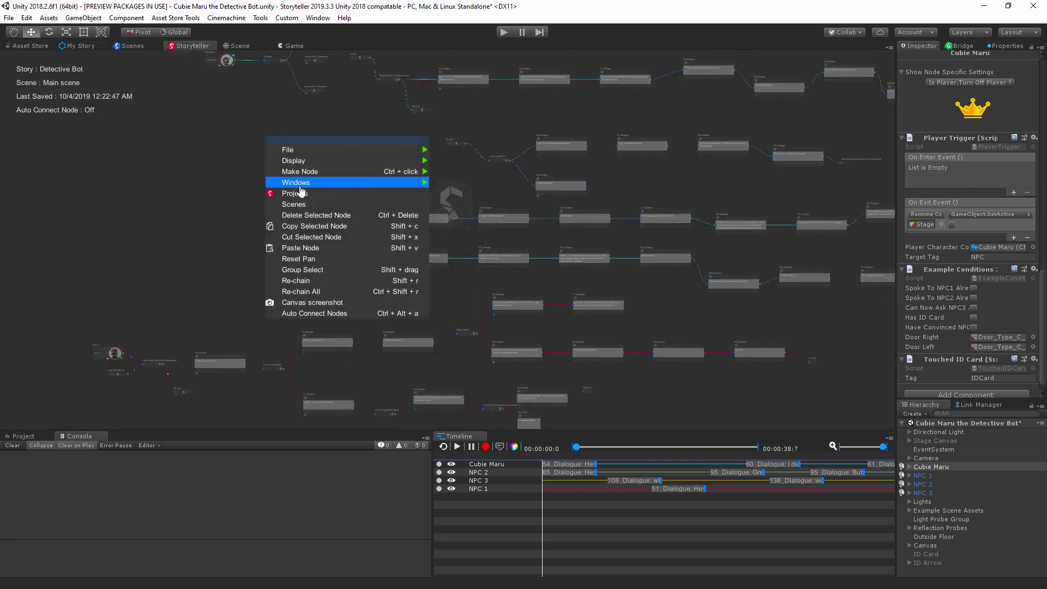
{"action": "left_click", "coordinate": [297, 194]}
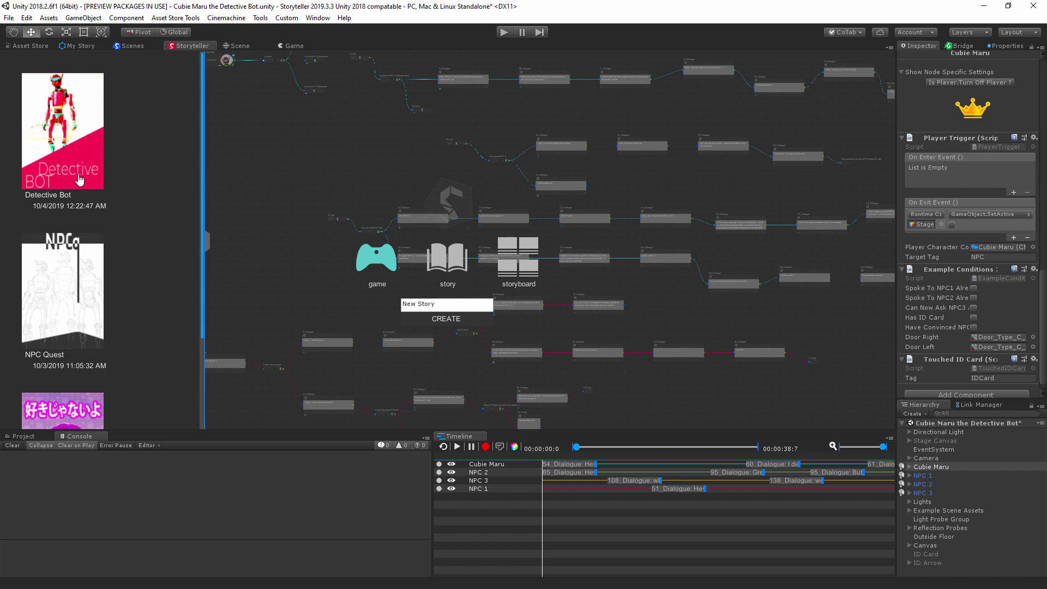
{"action": "left_click_drag", "start_coordinate": [209, 243], "coordinate": [299, 239]}
{"action": "left_click", "coordinate": [326, 207]}
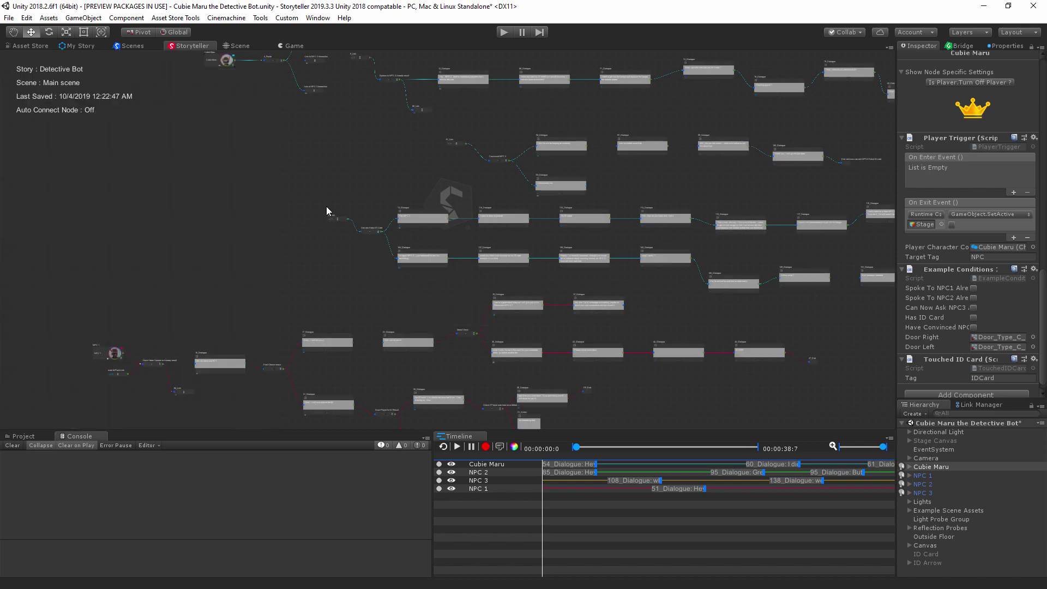
Examine the node types that can be created on an empty area of the Storyteller canvas.
{"action": "left_click_drag", "start_coordinate": [609, 325], "coordinate": [541, 330]}
{"action": "left_click_drag", "start_coordinate": [537, 109], "coordinate": [568, 266]}
{"action": "left_click_drag", "start_coordinate": [573, 180], "coordinate": [530, 314]}
{"action": "scroll", "coordinate": [452, 318], "scroll_direction": "up", "scroll_amount": 5}
{"action": "scroll", "coordinate": [453, 324], "scroll_direction": "up", "scroll_amount": 5}
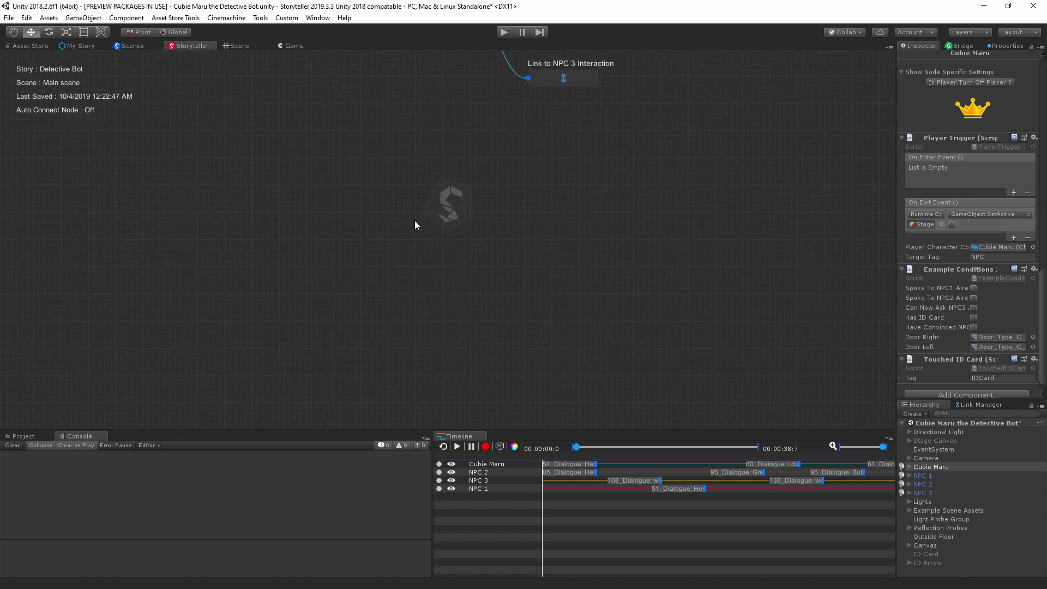
{"action": "right_click", "coordinate": [393, 199]}
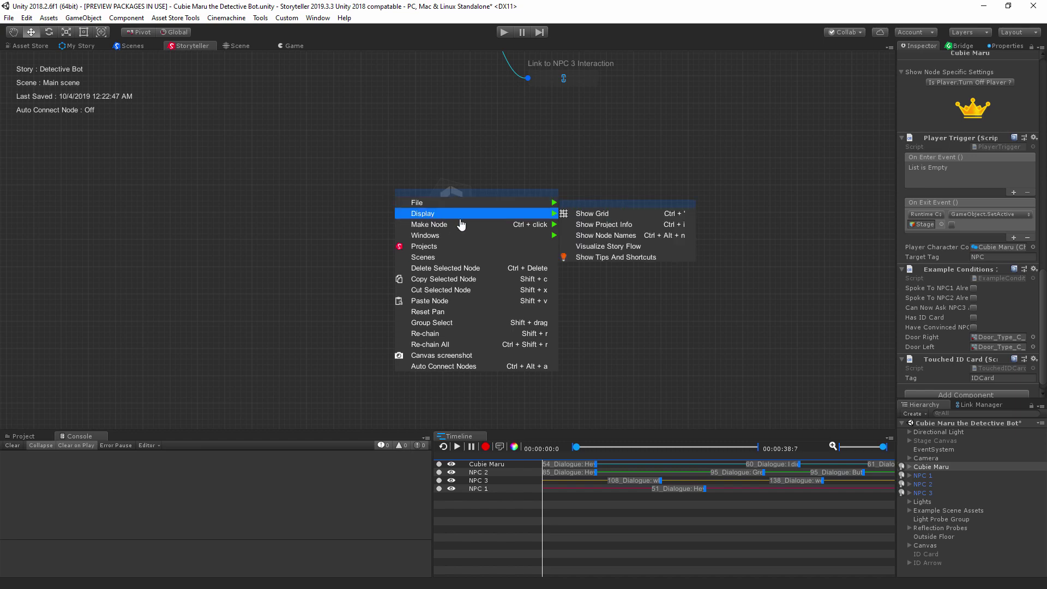
{"action": "mouse_move", "coordinate": [486, 228]}
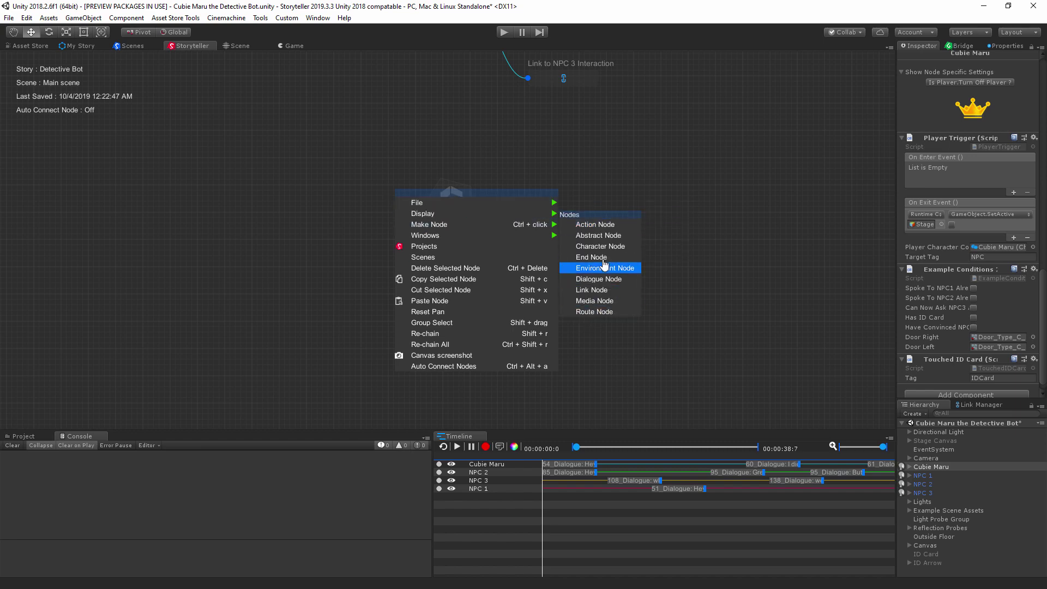
{"action": "left_click", "coordinate": [749, 231]}
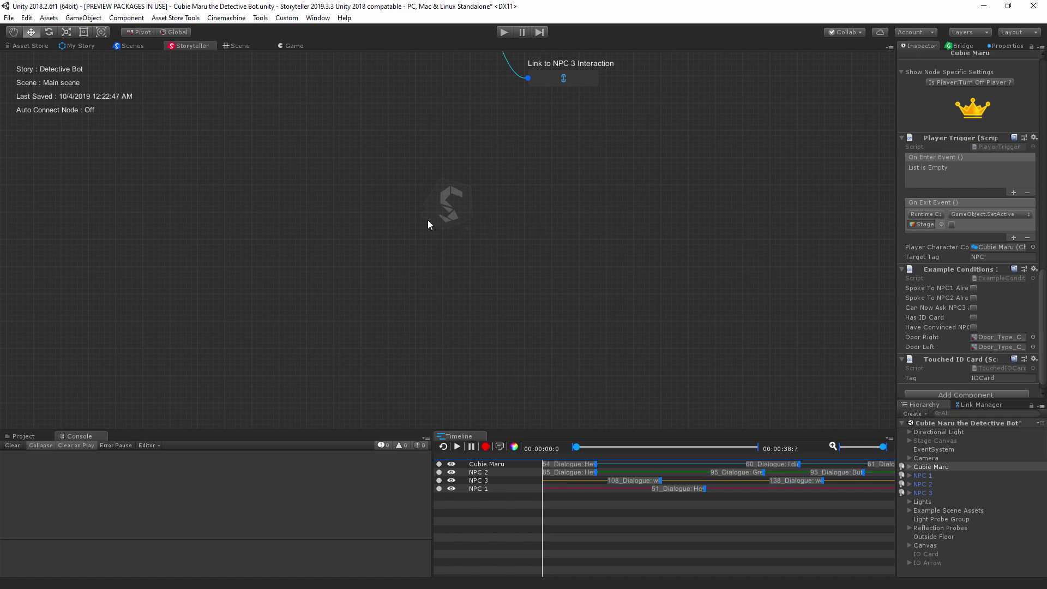
Create Character, Link, Route, Action and Abstract nodes in the empty area below the Link to NPC 3 Interaction node.
{"action": "double_click", "coordinate": [392, 222]}
{"action": "left_click", "coordinate": [392, 222]}
{"action": "double_click", "coordinate": [248, 227]}
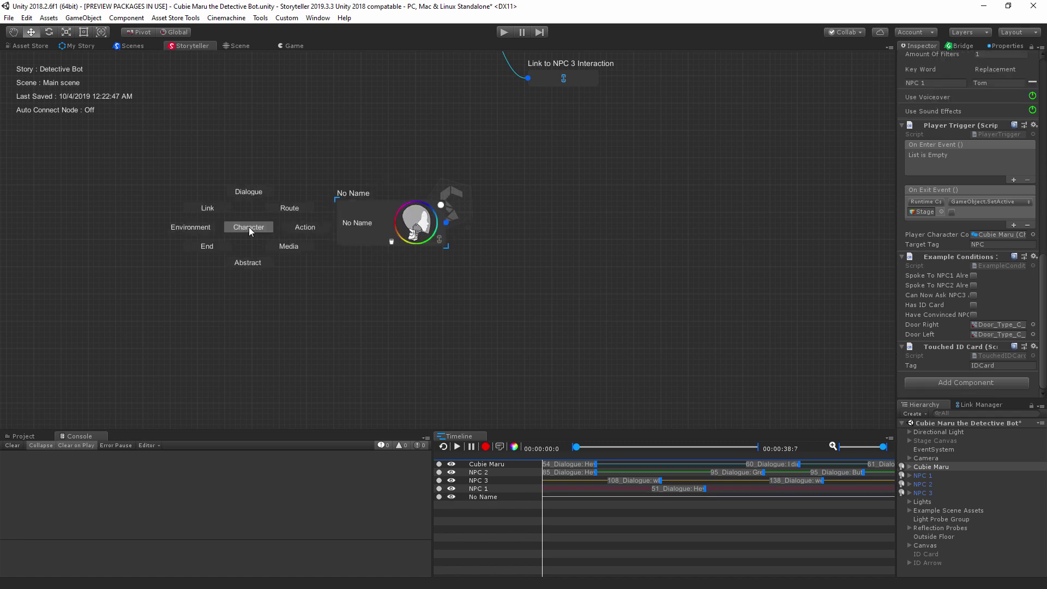
{"action": "left_click", "coordinate": [205, 209]}
{"action": "key", "text": "space"}
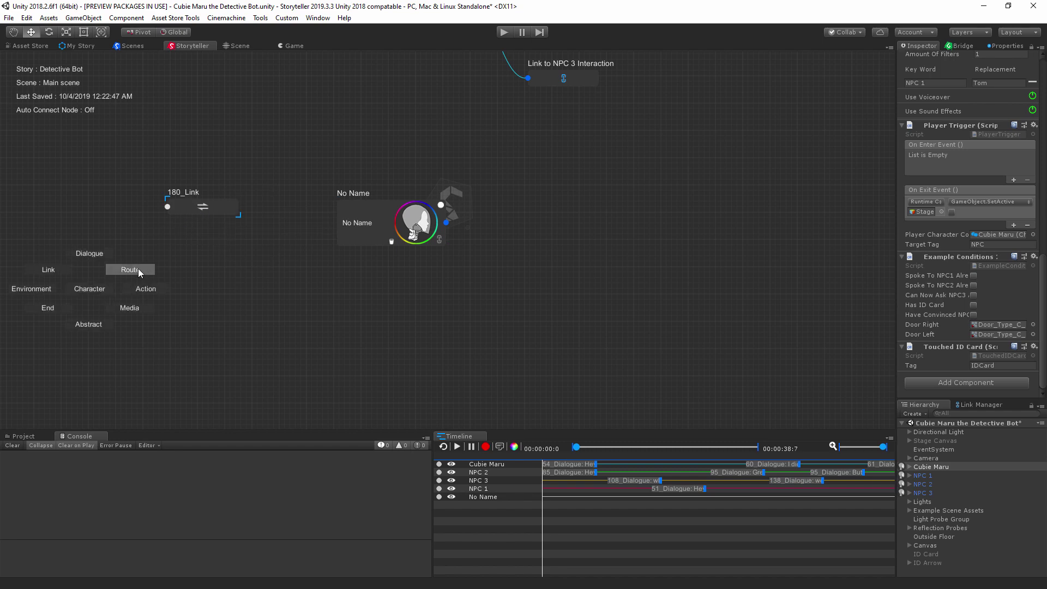
{"action": "left_click", "coordinate": [139, 270]}
{"action": "key", "text": "space"}
{"action": "left_click", "coordinate": [289, 322]}
{"action": "key", "text": "space"}
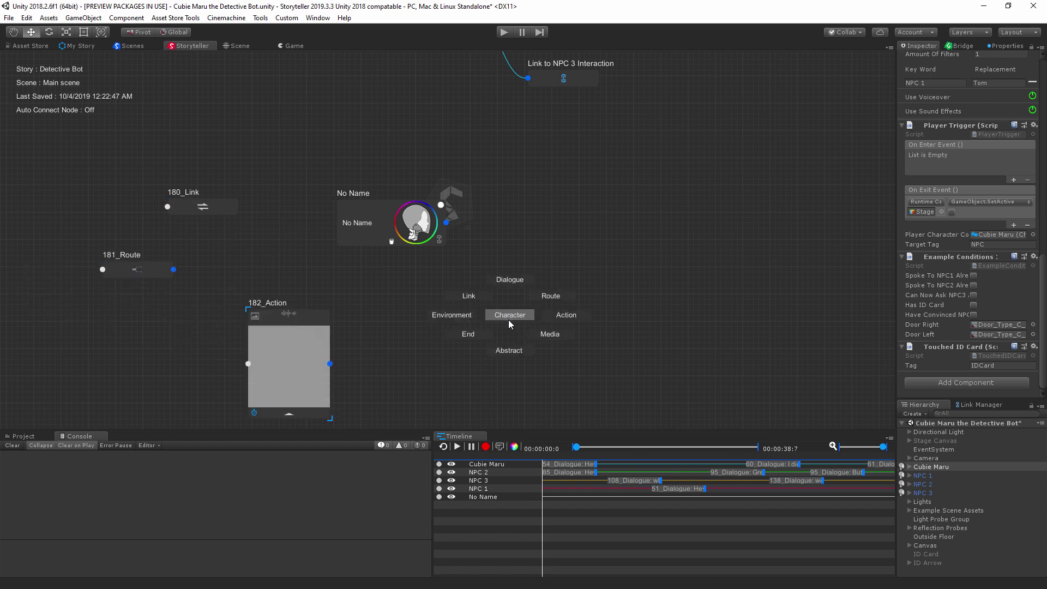
{"action": "left_click", "coordinate": [510, 350]}
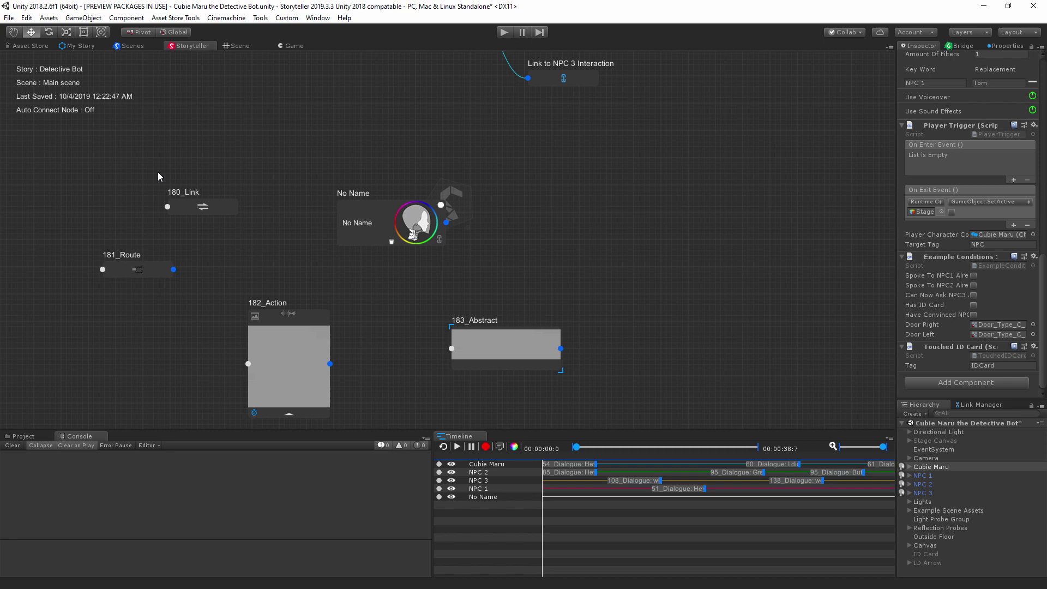
Group-select the five new nodes and delete them from the canvas.
{"action": "left_click_drag", "start_coordinate": [51, 124], "coordinate": [633, 421]}
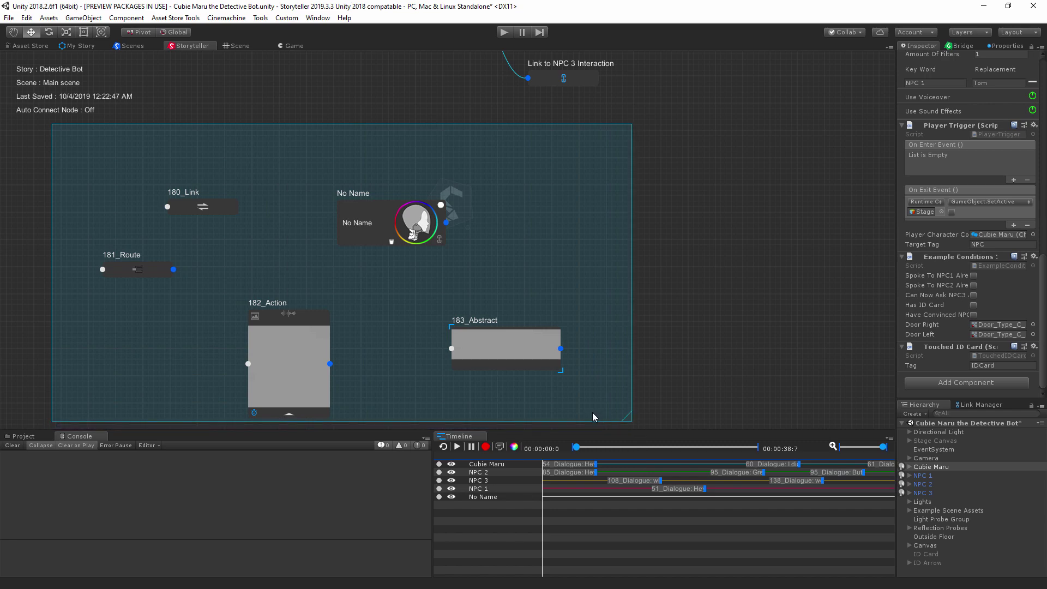
{"action": "key", "text": "Delete"}
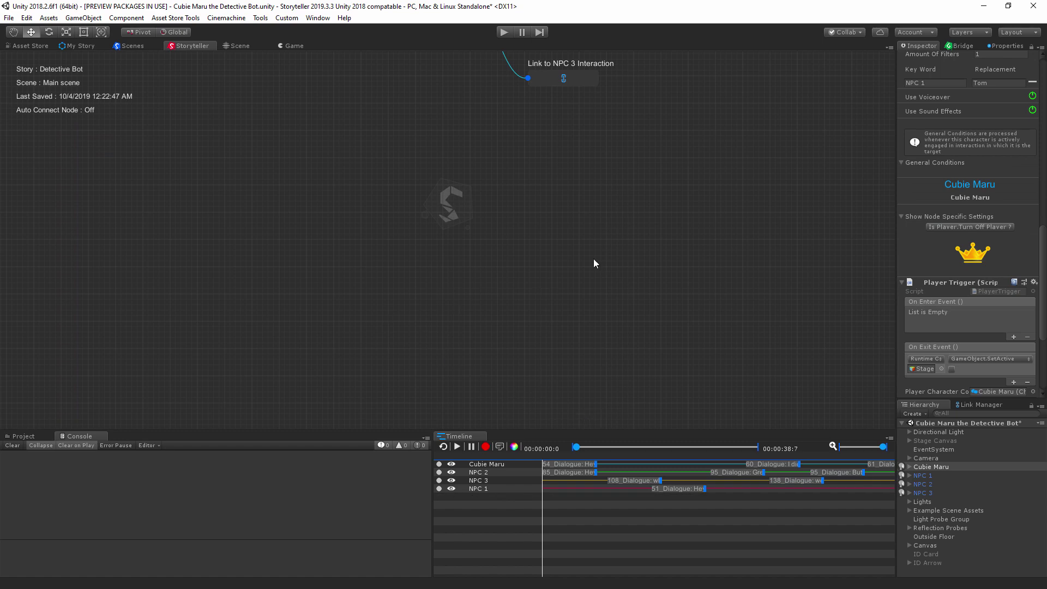
Turn the display of character chaining colours in the timeline off and back on.
{"action": "left_click_drag", "start_coordinate": [671, 198], "coordinate": [282, 349]}
{"action": "scroll", "coordinate": [395, 301], "scroll_direction": "down", "scroll_amount": 2}
{"action": "left_click_drag", "start_coordinate": [536, 182], "coordinate": [612, 254]}
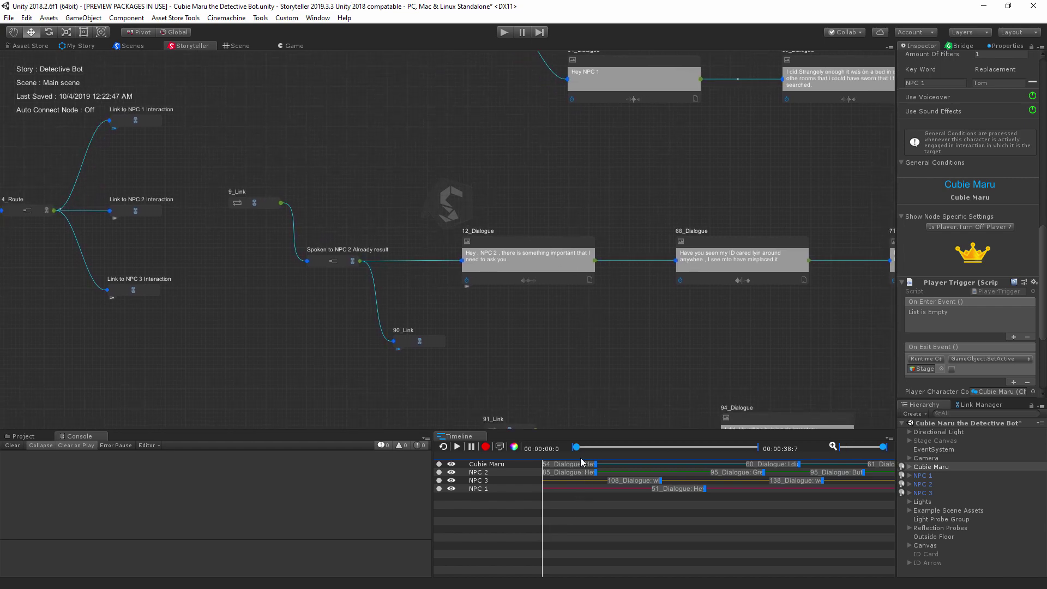
{"action": "left_click_drag", "start_coordinate": [579, 448], "coordinate": [555, 455]}
{"action": "left_click", "coordinate": [514, 449]}
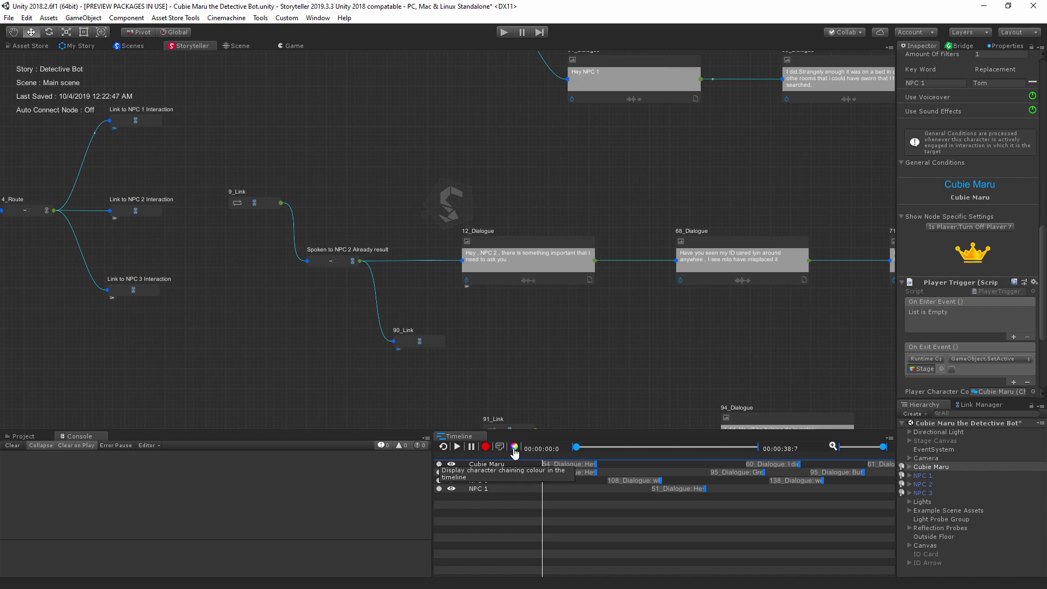
{"action": "left_click", "coordinate": [514, 448]}
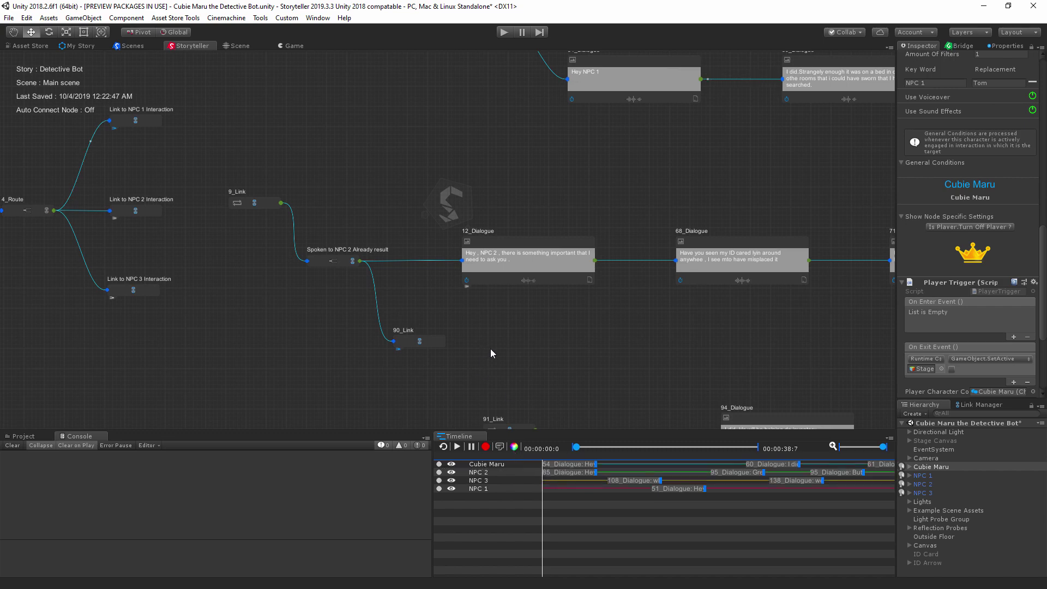
Locate the NPC 1 character node through its timeline track and set its chaining colour to red.
{"action": "left_click_drag", "start_coordinate": [491, 349], "coordinate": [672, 385]}
{"action": "left_click_drag", "start_coordinate": [386, 392], "coordinate": [398, 312]}
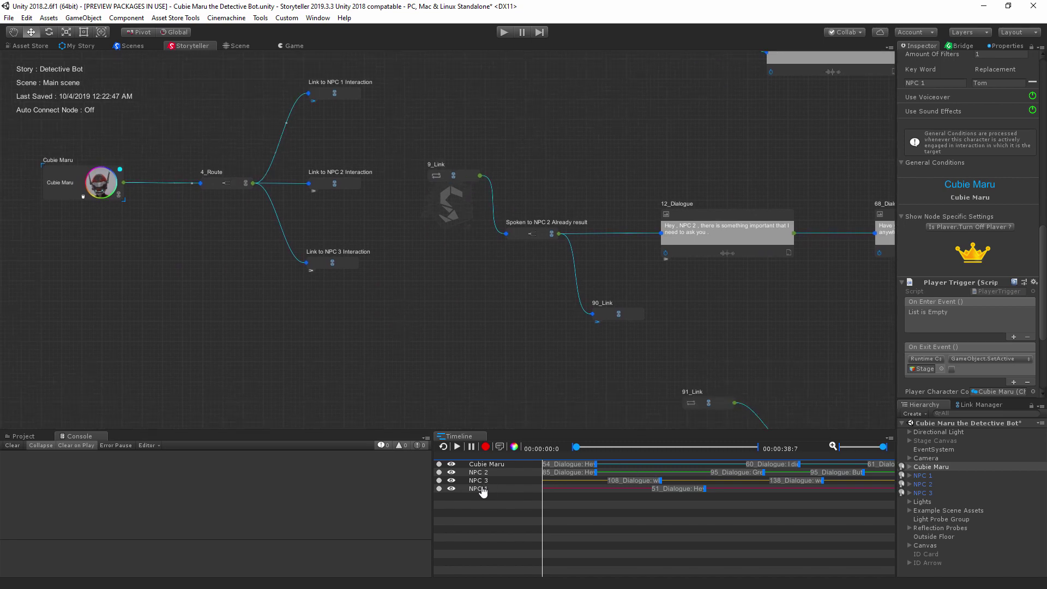
{"action": "left_click", "coordinate": [481, 488]}
{"action": "scroll", "coordinate": [468, 243], "scroll_direction": "up", "scroll_amount": 3}
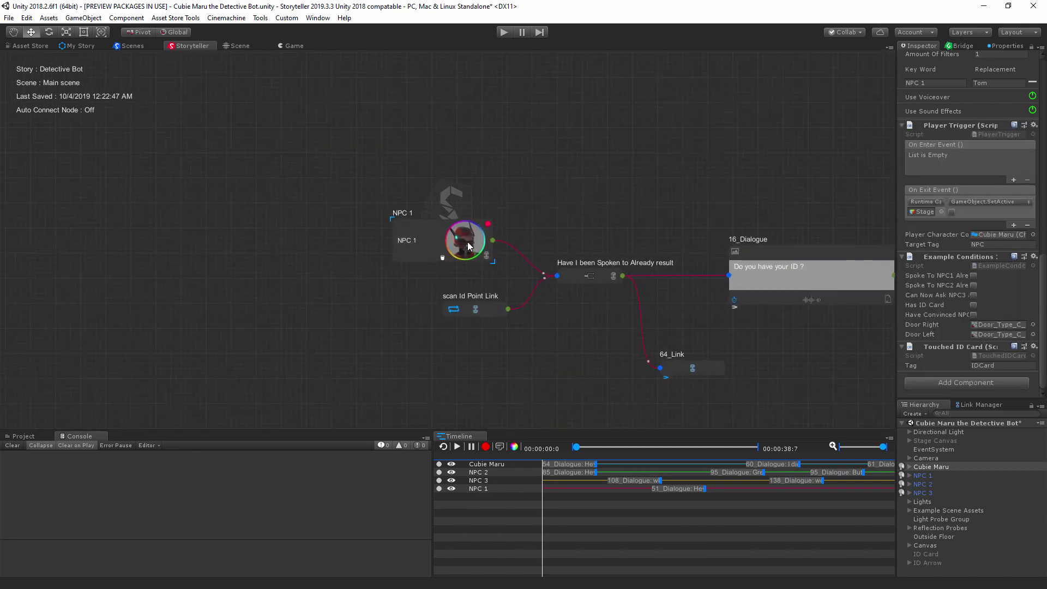
{"action": "left_click_drag", "start_coordinate": [550, 226], "coordinate": [521, 221]}
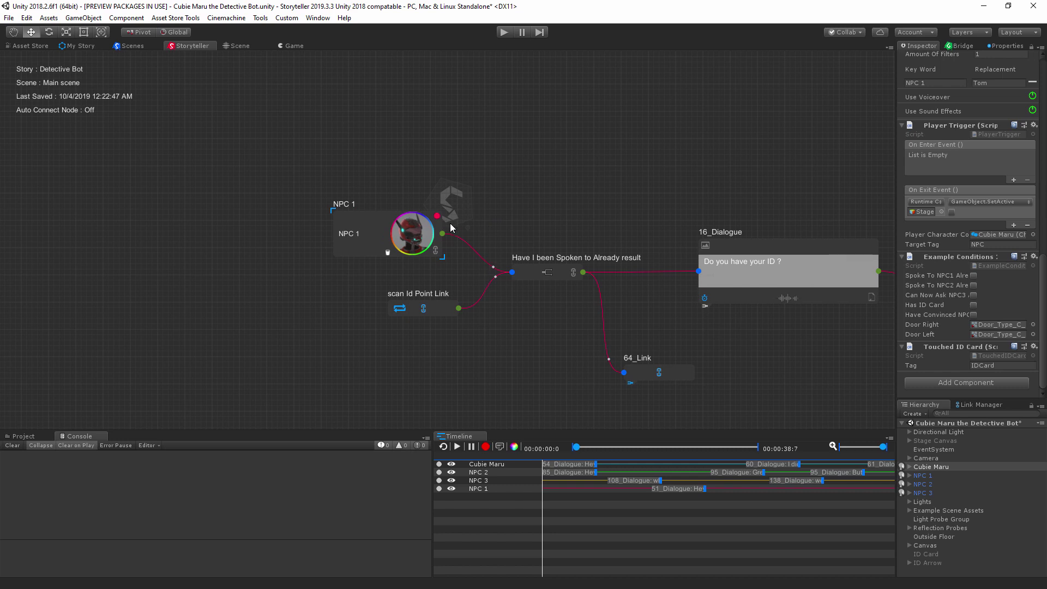
{"action": "left_click", "coordinate": [437, 217]}
{"action": "mouse_move", "coordinate": [205, 171]}
{"action": "left_mouse_down"}
{"action": "mouse_move", "coordinate": [205, 214]}
{"action": "mouse_move", "coordinate": [143, 225]}
{"action": "mouse_move", "coordinate": [110, 202]}
{"action": "mouse_move", "coordinate": [116, 165]}
{"action": "mouse_move", "coordinate": [203, 161]}
{"action": "mouse_move", "coordinate": [179, 225]}
{"action": "mouse_move", "coordinate": [111, 194]}
{"action": "left_mouse_up"}
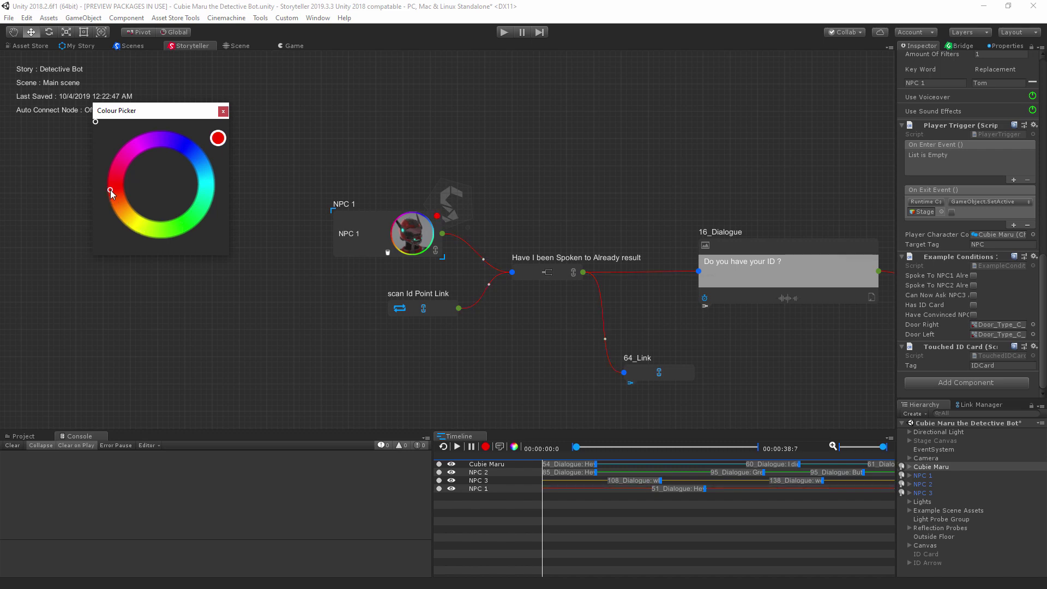
{"action": "left_click", "coordinate": [220, 111]}
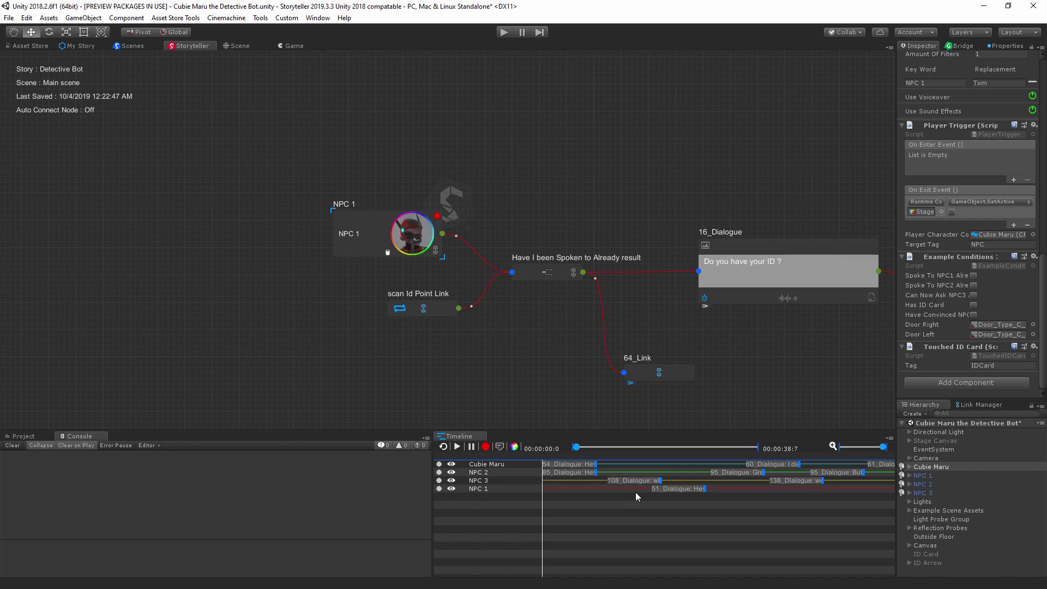
Hide the NPC 3 track in the timeline.
{"action": "left_click", "coordinate": [451, 480]}
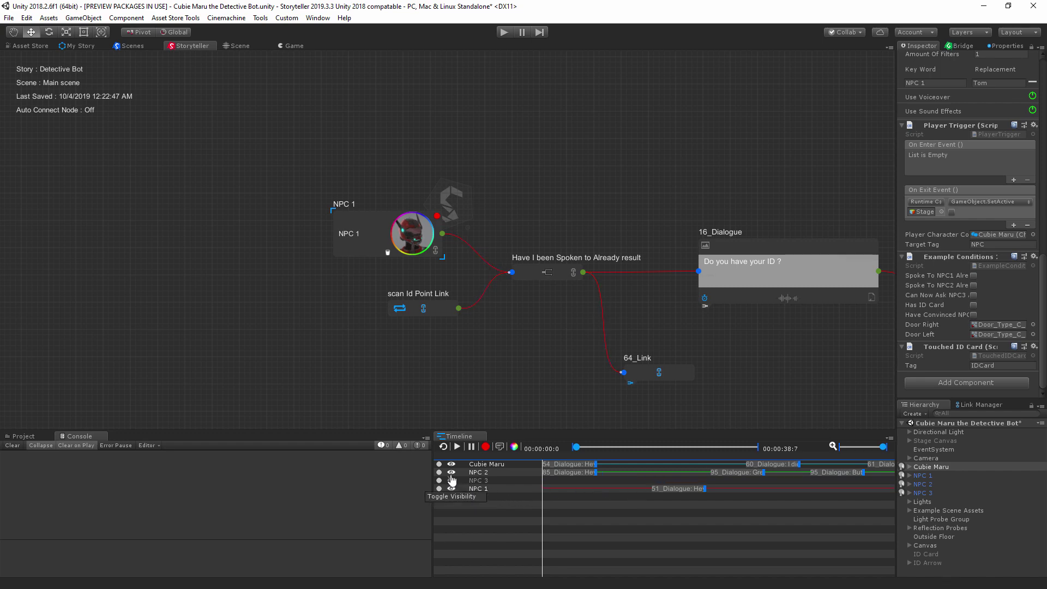
Hide the NPC 2 track and show the Cubie Maru and NPC 1 dialogue in the Story Sample window.
{"action": "left_click", "coordinate": [451, 472]}
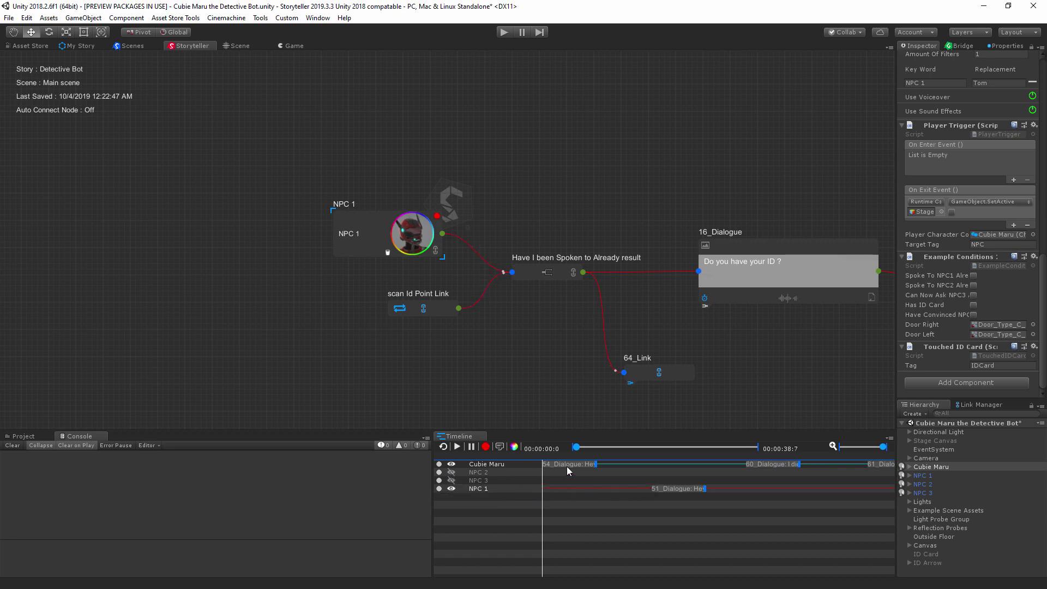
{"action": "left_click", "coordinate": [440, 465]}
{"action": "left_click", "coordinate": [499, 447]}
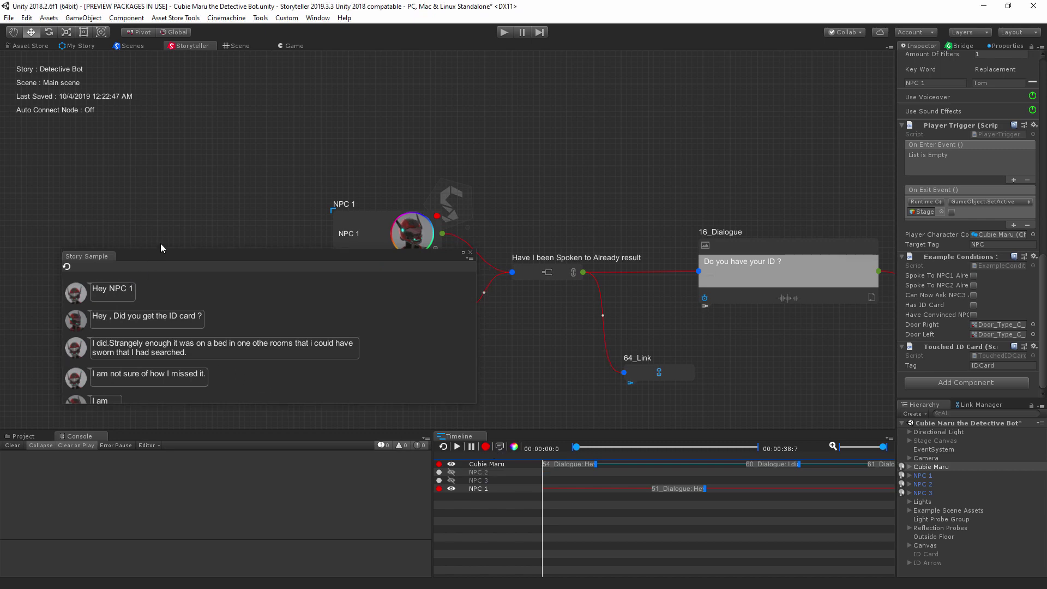
Move and enlarge the Story Sample window to read the conversation, and shrink it clear of the timeline.
{"action": "left_click_drag", "start_coordinate": [159, 249], "coordinate": [159, 12]}
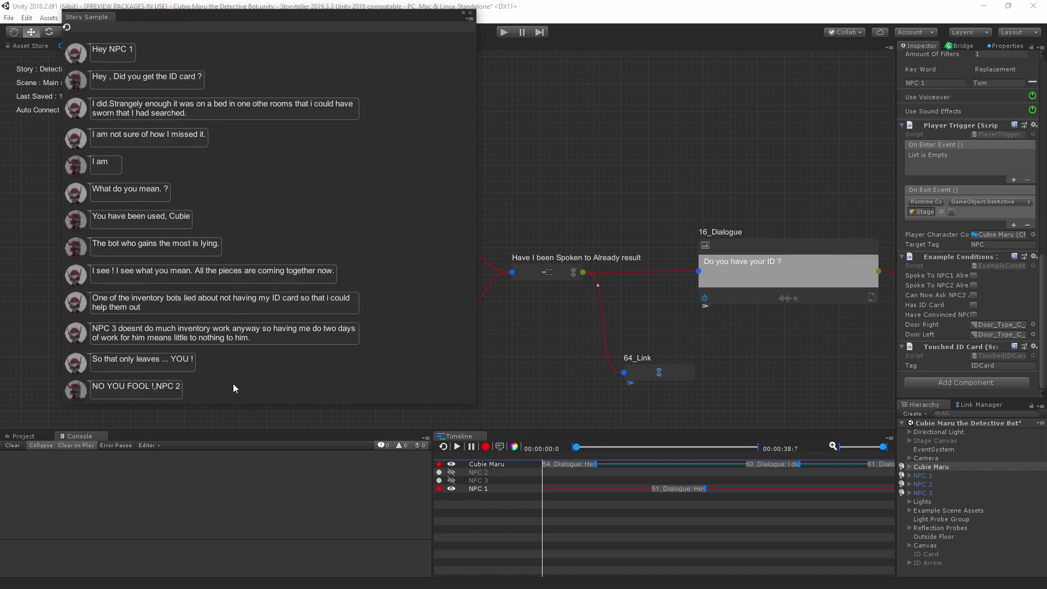
{"action": "left_click_drag", "start_coordinate": [234, 406], "coordinate": [241, 551]}
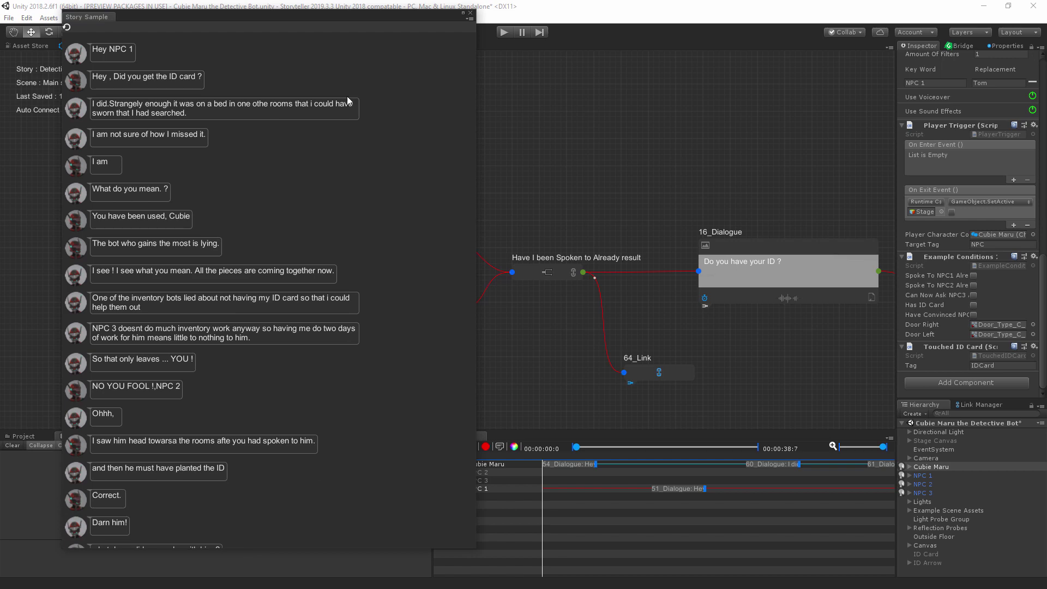
{"action": "left_click_drag", "start_coordinate": [375, 26], "coordinate": [317, 32]}
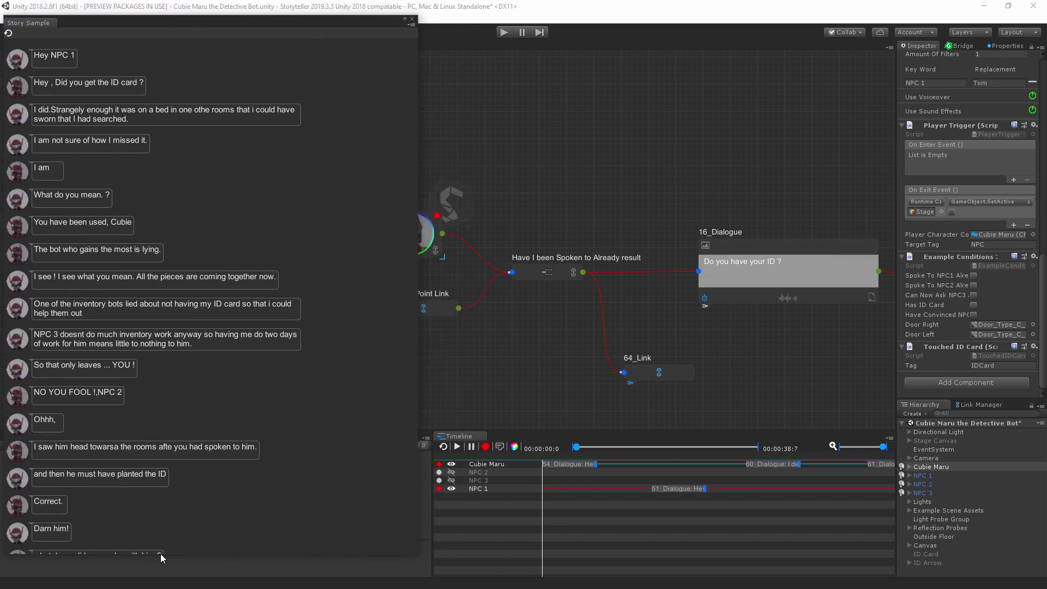
{"action": "left_click_drag", "start_coordinate": [162, 551], "coordinate": [162, 243]}
Scrub the timeline playhead across the first Cubie Maru and NPC 1 dialogue clips and play the timeline from near the start.
{"action": "left_click", "coordinate": [566, 520]}
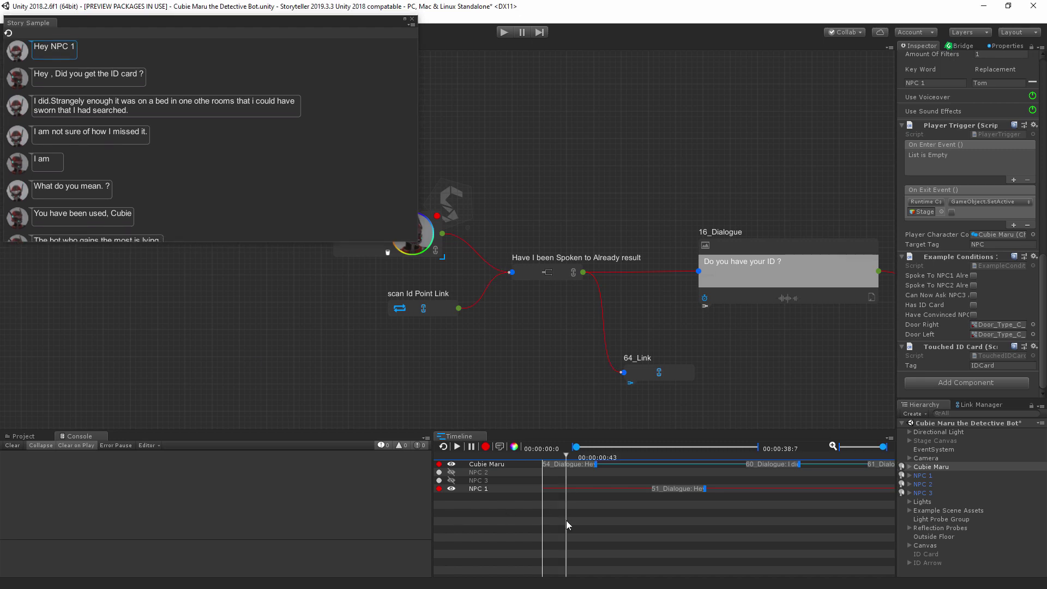
{"action": "left_click", "coordinate": [568, 459]}
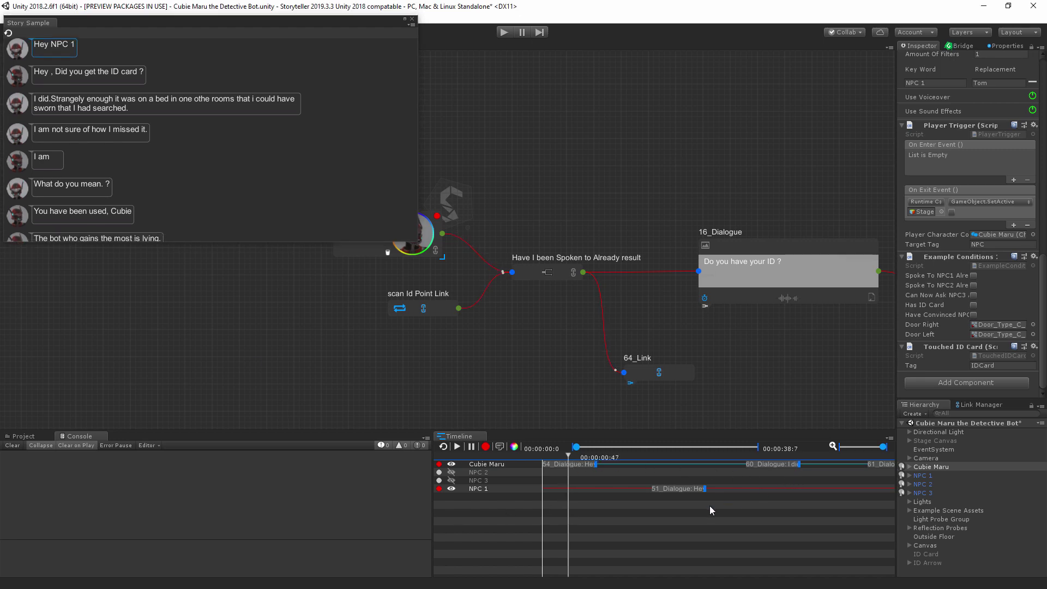
{"action": "left_click", "coordinate": [679, 488]}
{"action": "left_click_drag", "start_coordinate": [678, 458], "coordinate": [635, 481]}
{"action": "left_click", "coordinate": [541, 476]}
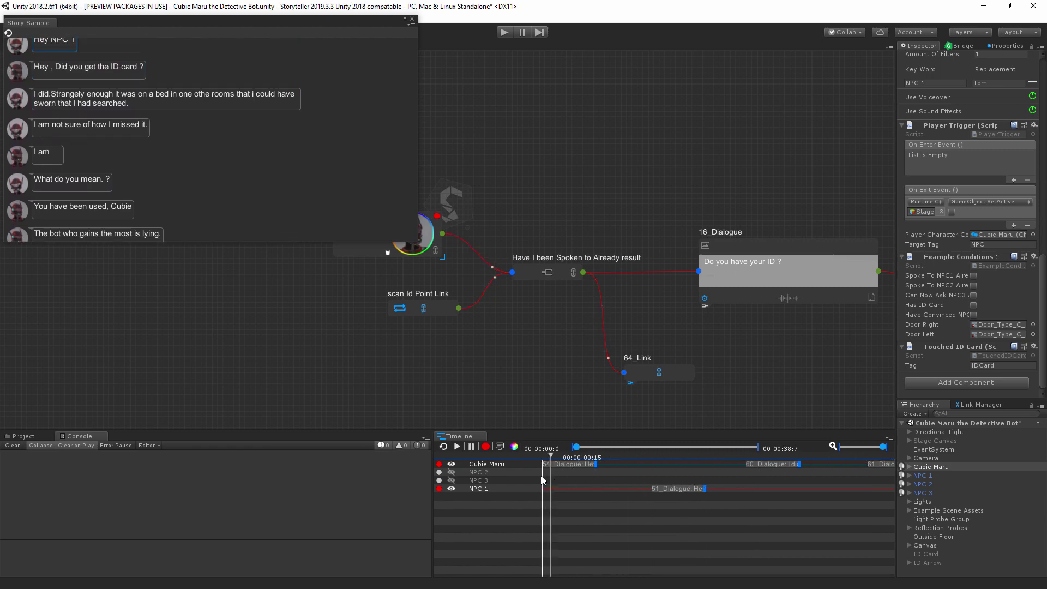
{"action": "left_click", "coordinate": [456, 447]}
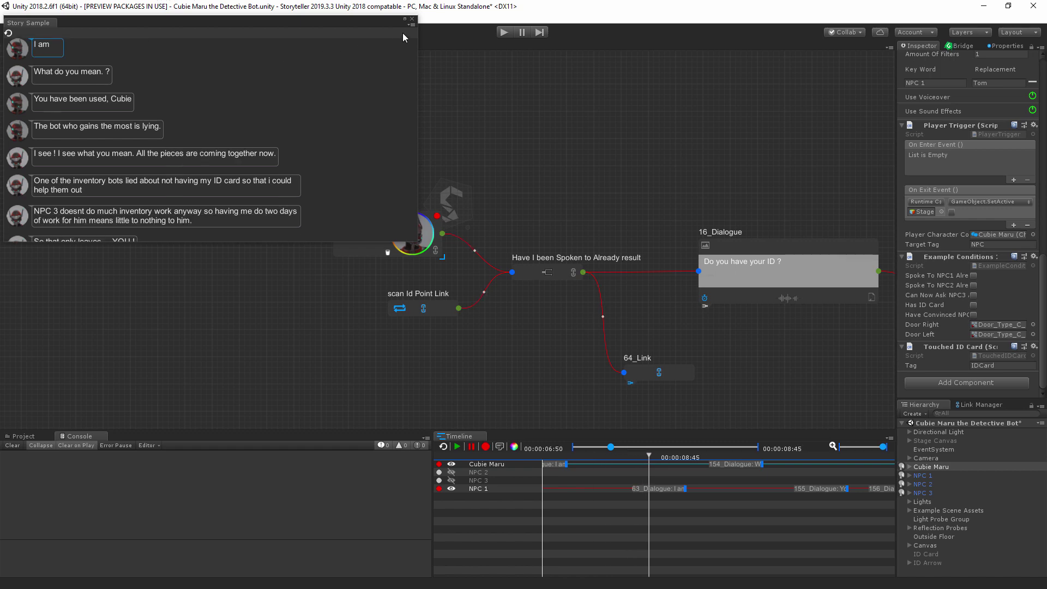
Close the Story Sample window and stop the timeline playback.
{"action": "left_click", "coordinate": [412, 18]}
{"action": "left_click_drag", "start_coordinate": [654, 165], "coordinate": [558, 150]}
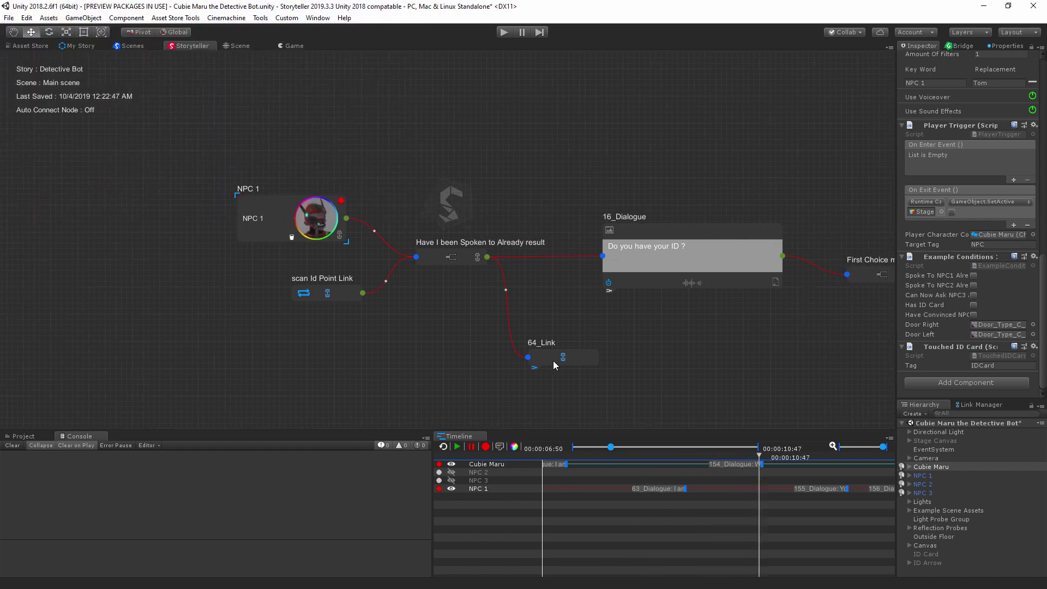
{"action": "left_click", "coordinate": [486, 446]}
View the properties of the 16_Dialogue node and of the "Have I been Spoken to Already result" route node.
{"action": "scroll", "coordinate": [502, 350], "scroll_direction": "down", "scroll_amount": 4}
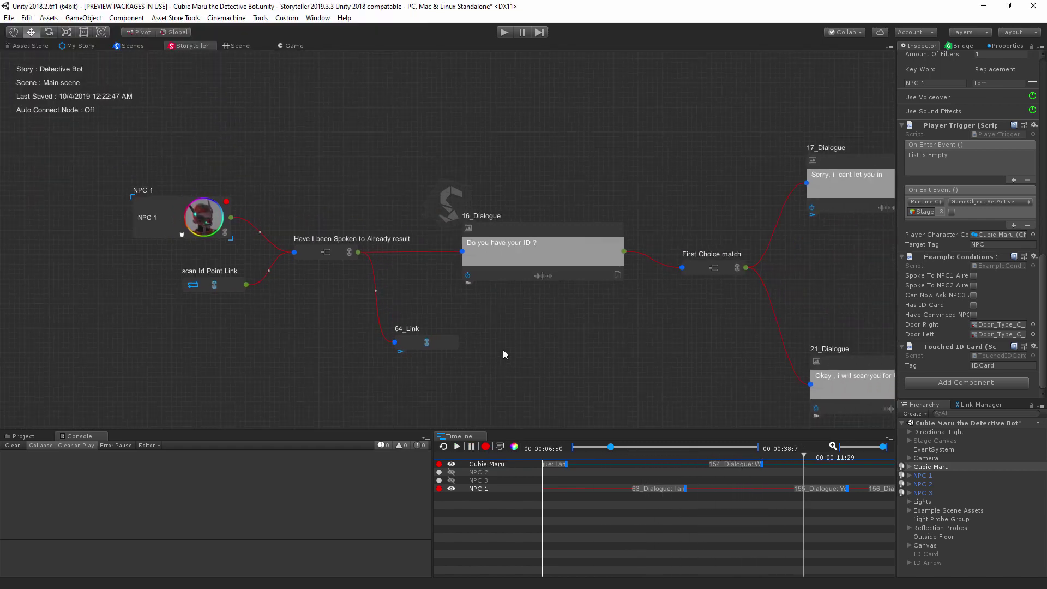
{"action": "left_click_drag", "start_coordinate": [574, 352], "coordinate": [332, 314]}
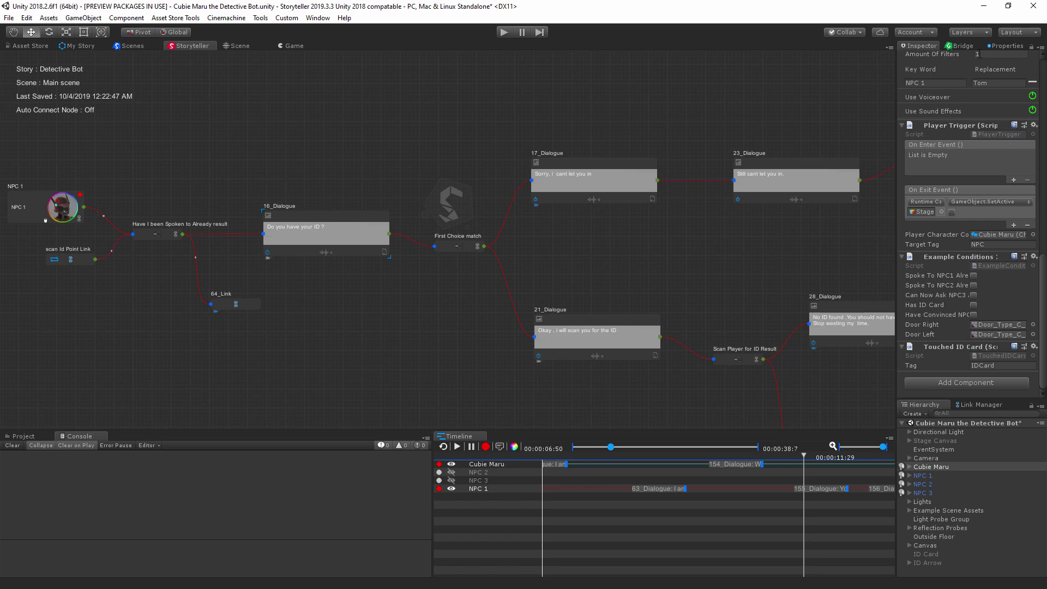
{"action": "left_click", "coordinate": [1001, 47]}
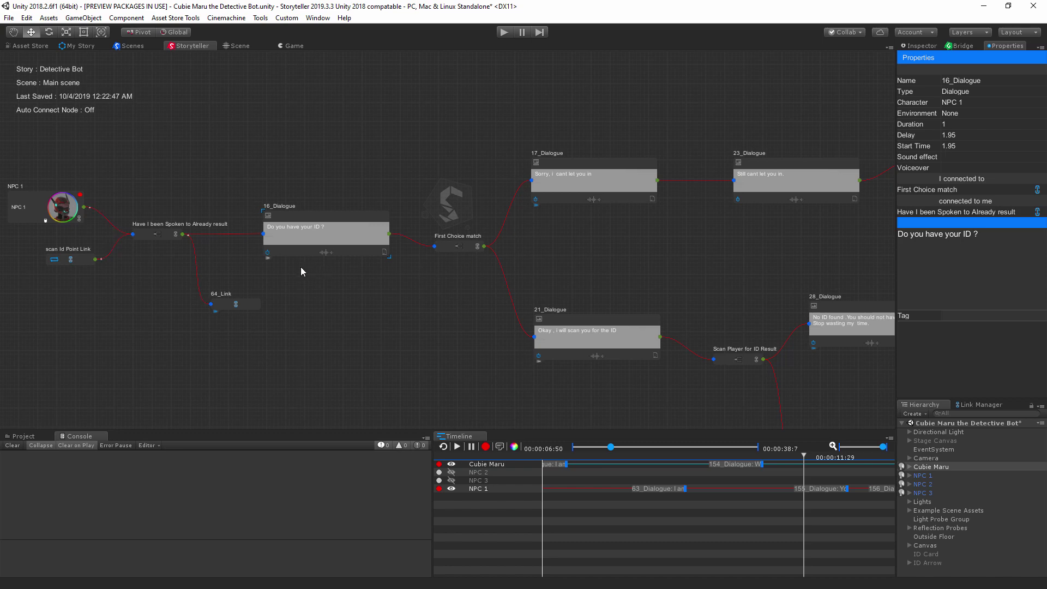
{"action": "left_click_drag", "start_coordinate": [301, 271], "coordinate": [369, 292]}
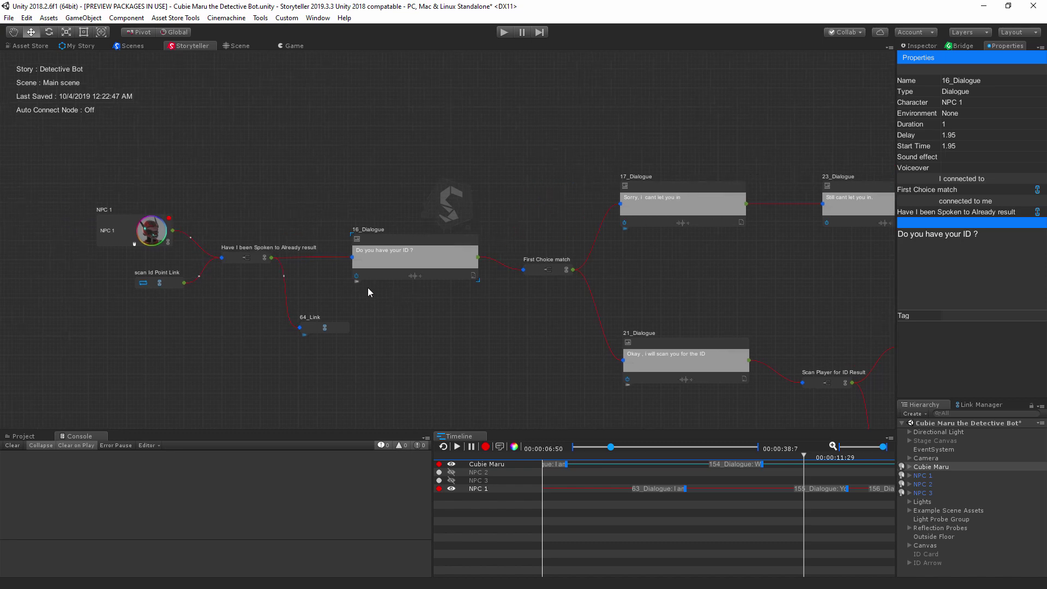
{"action": "left_click", "coordinate": [234, 256]}
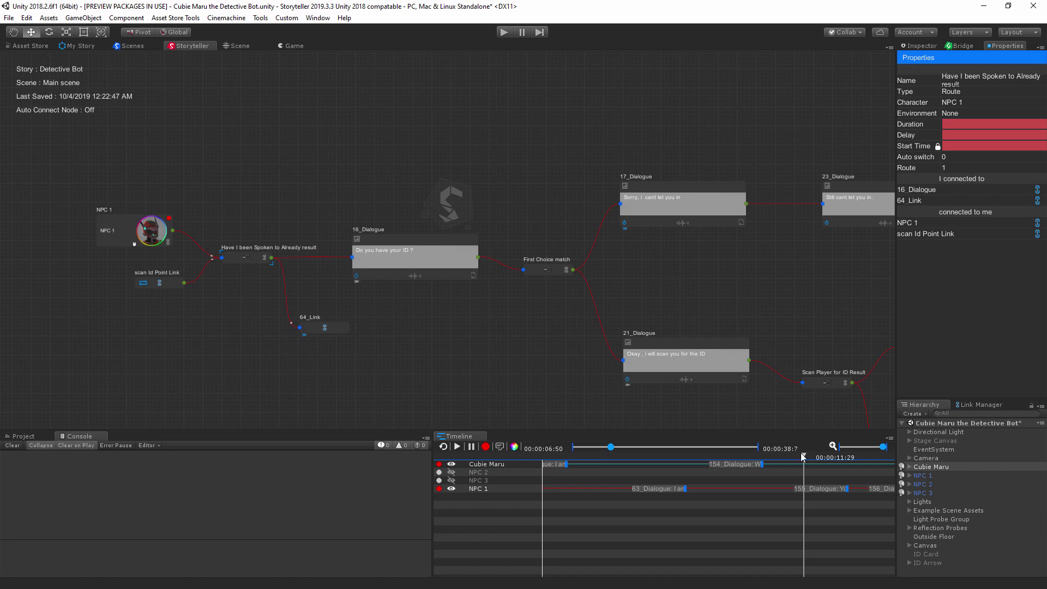
Examine NPC 1's branching node network, from the character node through the dialogue, route and action nodes.
{"action": "scroll", "coordinate": [424, 338], "scroll_direction": "up", "scroll_amount": 2}
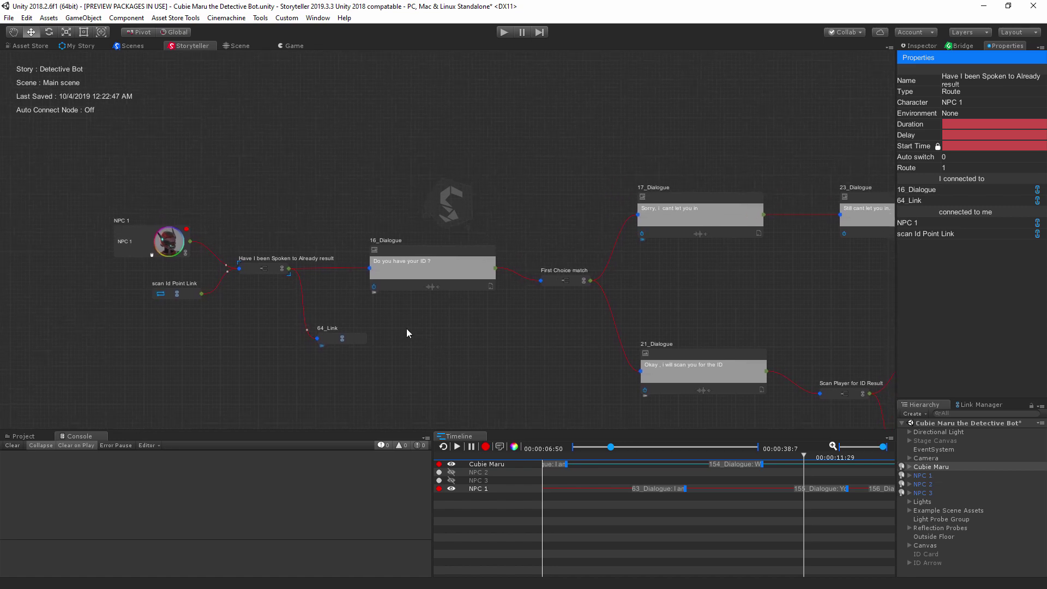
{"action": "scroll", "coordinate": [351, 316], "scroll_direction": "up", "scroll_amount": 3}
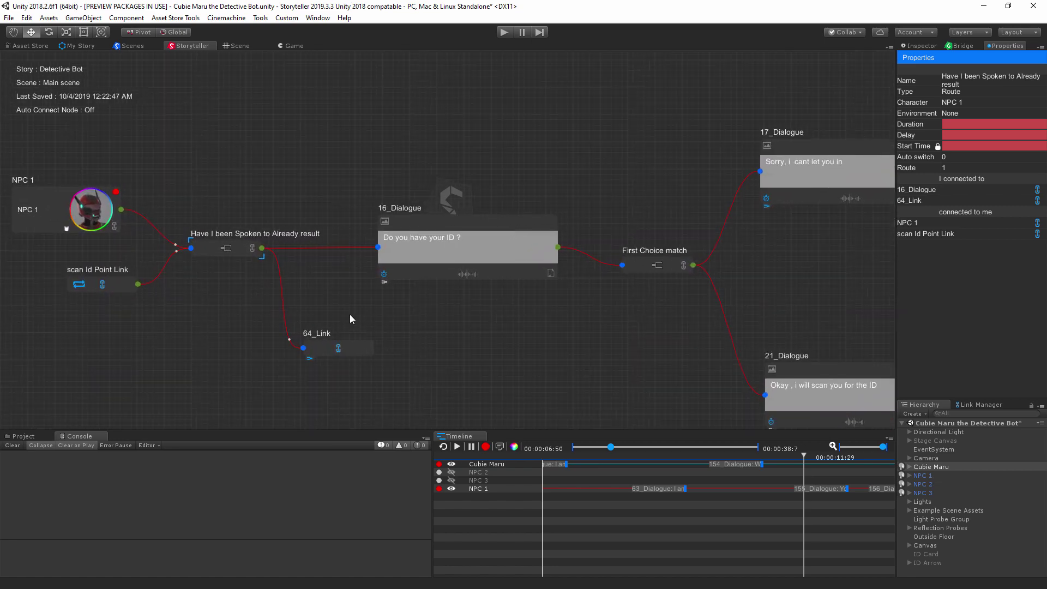
{"action": "scroll", "coordinate": [430, 322], "scroll_direction": "down", "scroll_amount": 3}
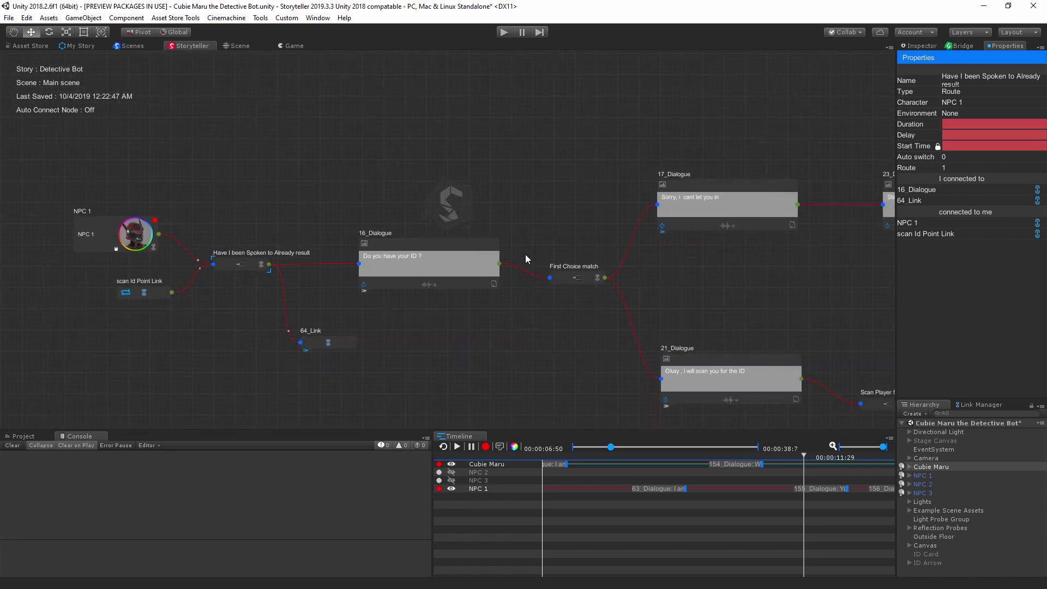
{"action": "scroll", "coordinate": [429, 269], "scroll_direction": "down", "scroll_amount": 4}
{"action": "left_click_drag", "start_coordinate": [769, 289], "coordinate": [279, 216]}
{"action": "left_click_drag", "start_coordinate": [565, 294], "coordinate": [433, 278]}
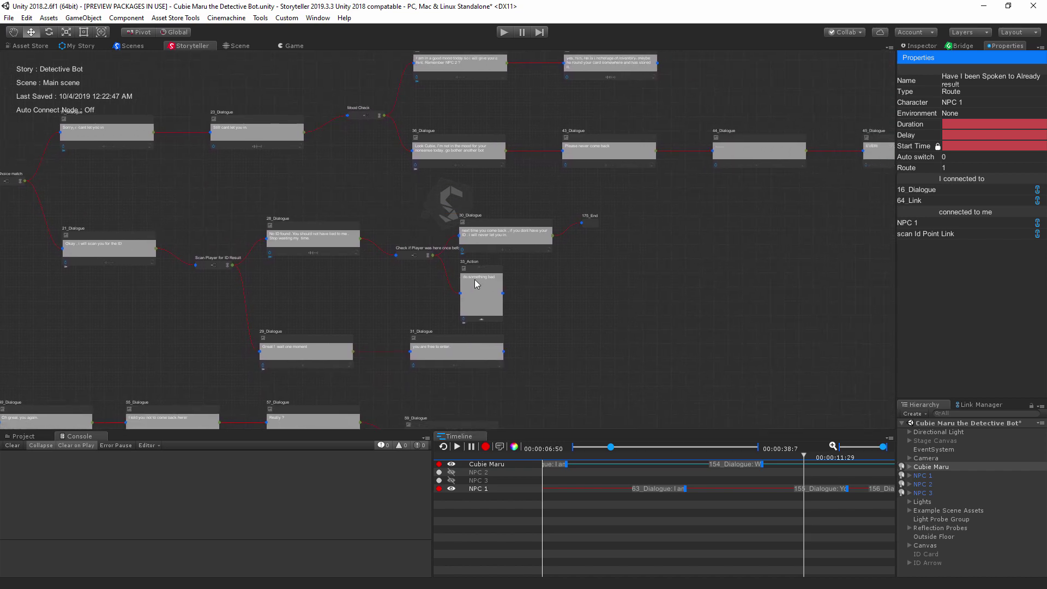
{"action": "left_click_drag", "start_coordinate": [510, 283], "coordinate": [734, 246]}
{"action": "left_click_drag", "start_coordinate": [354, 270], "coordinate": [481, 291]}
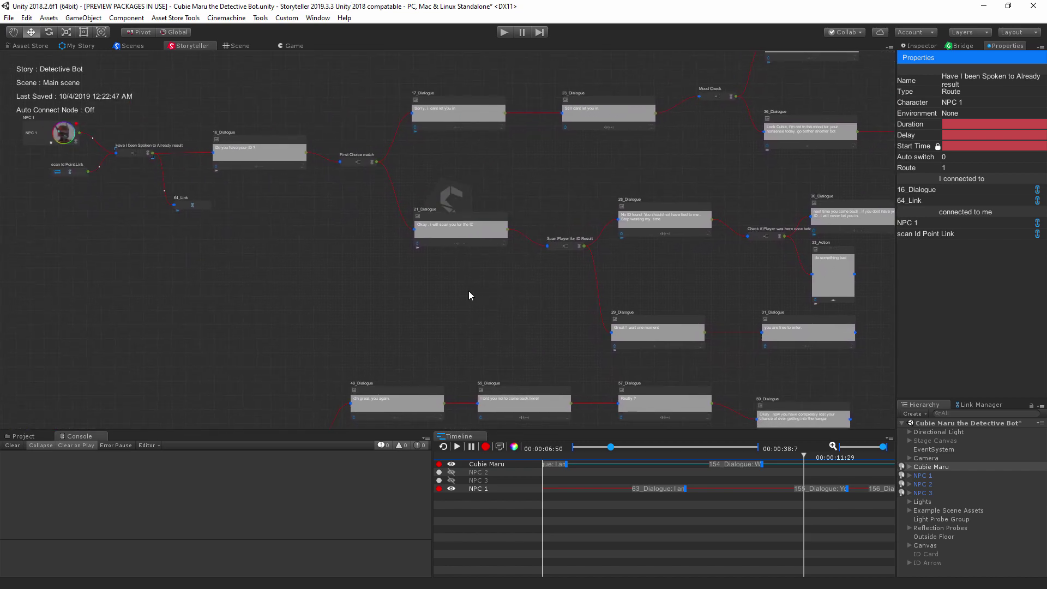
{"action": "left_click_drag", "start_coordinate": [307, 277], "coordinate": [256, 181]}
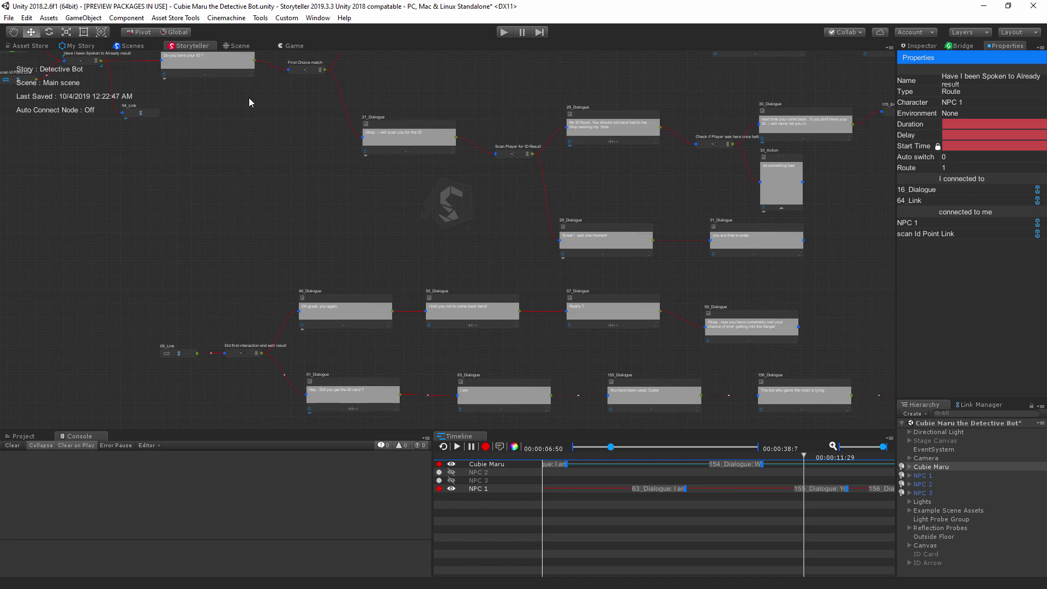
Check the scene in the Game view and return to the Storyteller node canvas.
{"action": "left_click", "coordinate": [291, 47]}
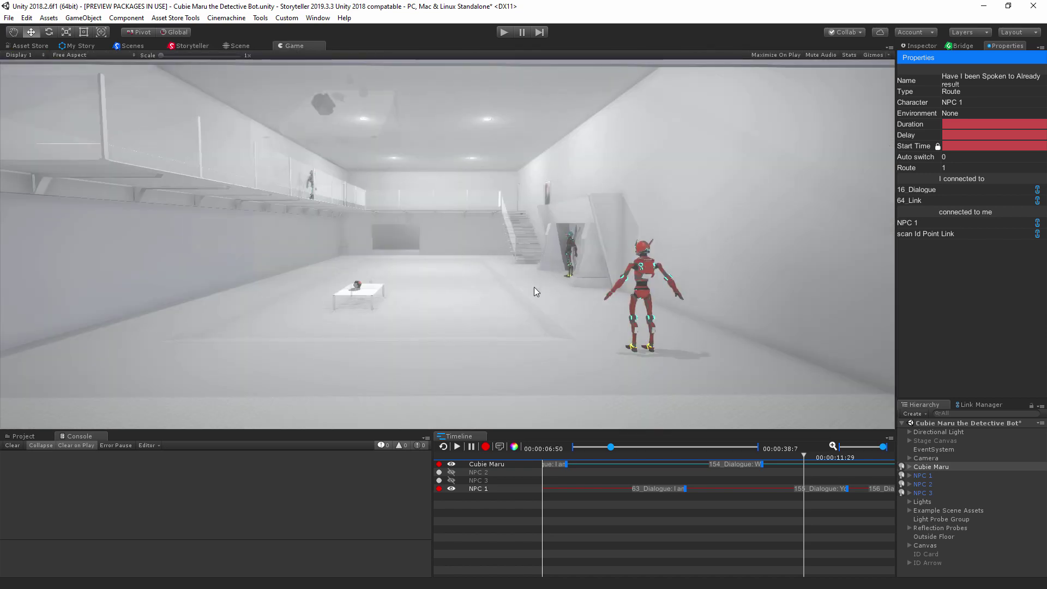
{"action": "left_click", "coordinate": [183, 47]}
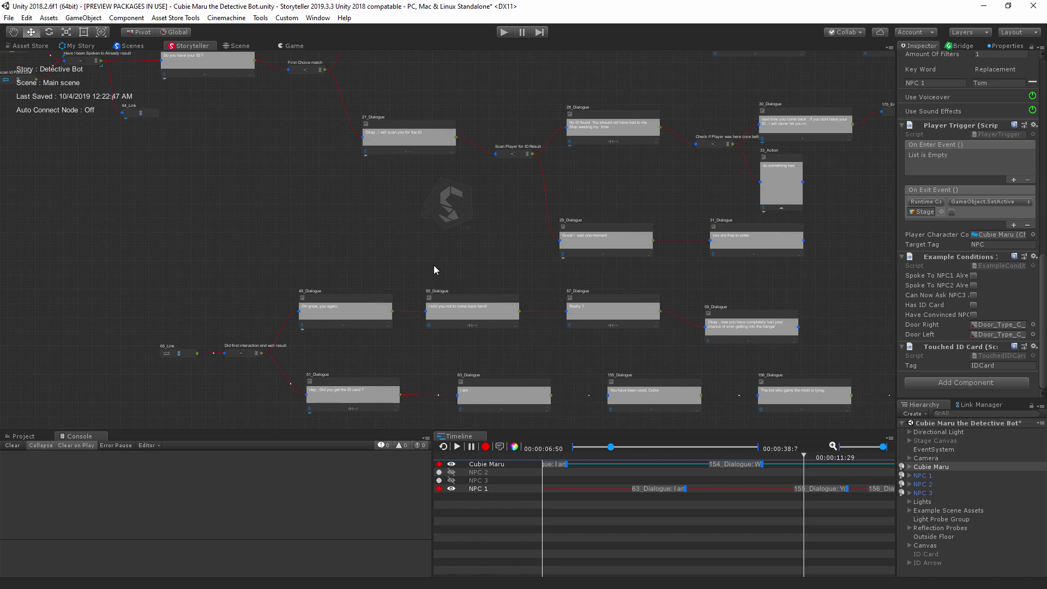